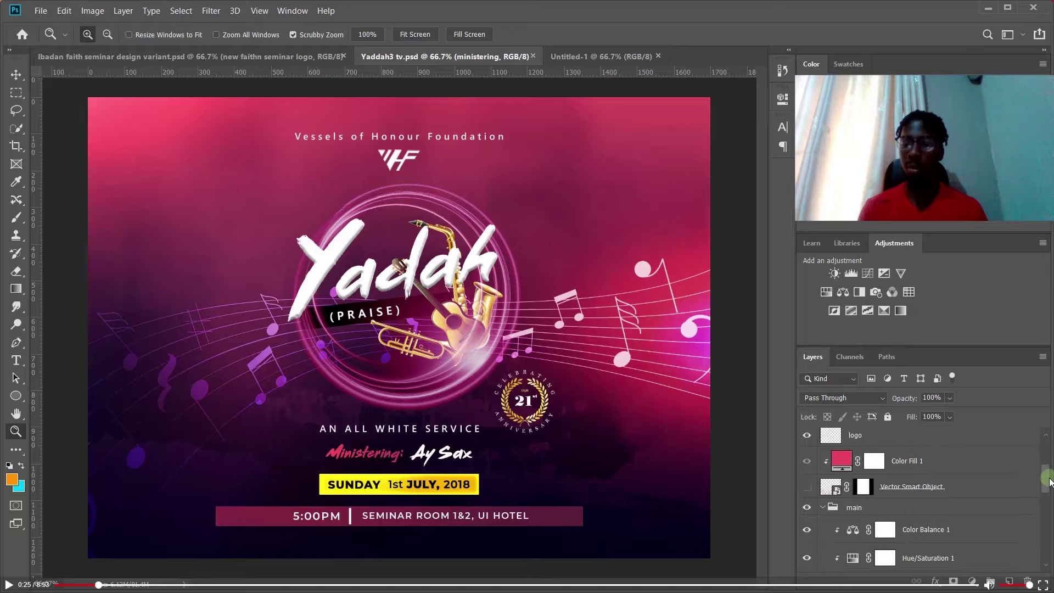
- Delete all layers above Gradient Fill 2, plus the poly backg group and the Gradient Fill 1 layer
left_click(892, 509, "shift")
key("Delete")
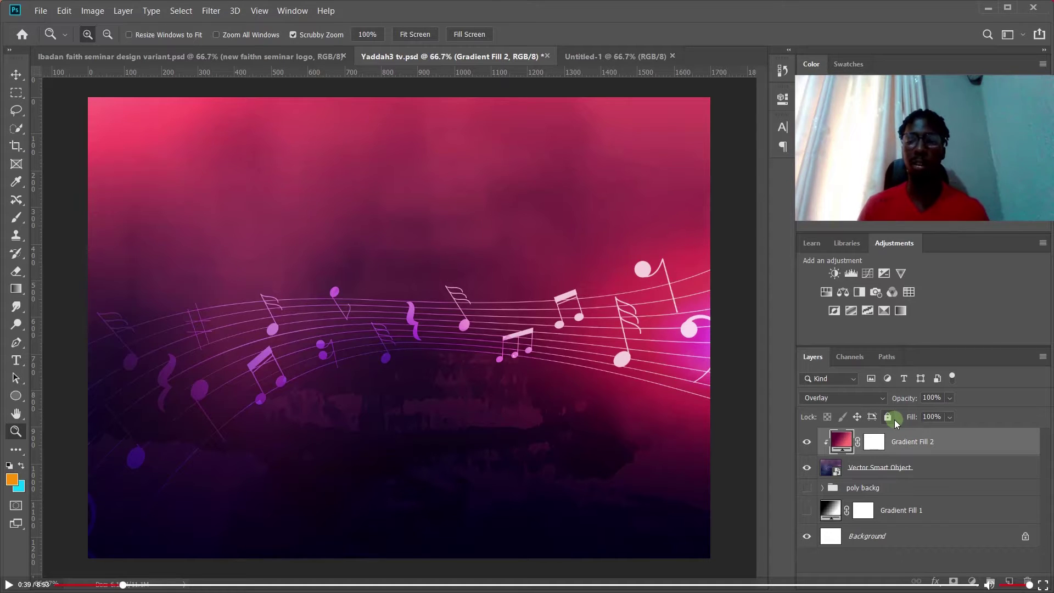
left_click(850, 490)
key("Delete")
key("Delete")
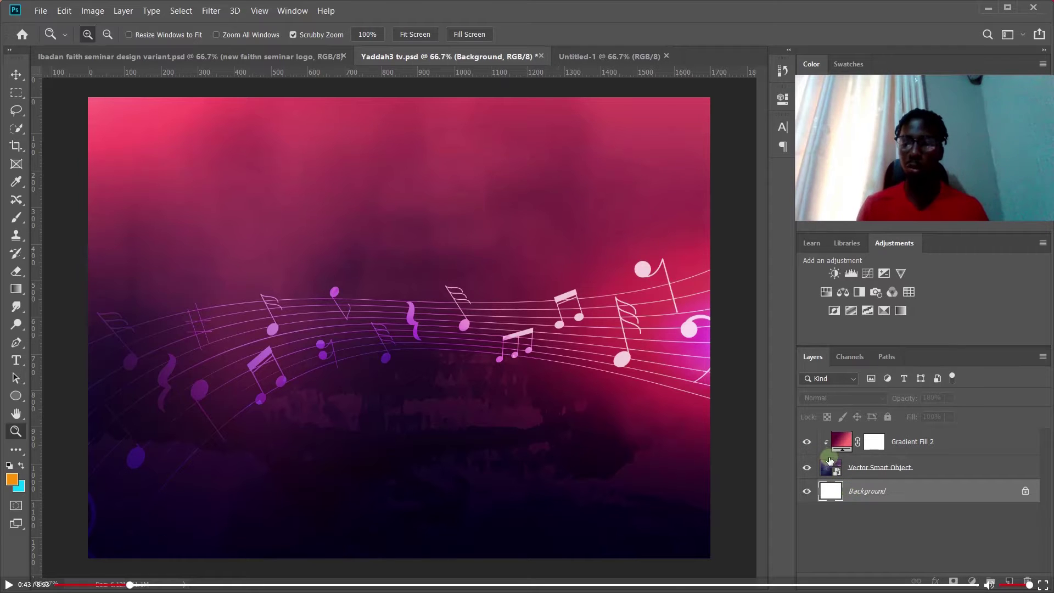
- Compare the musical background with and without the Gradient Fill 2 layer by toggling its visibility
left_click(808, 442)
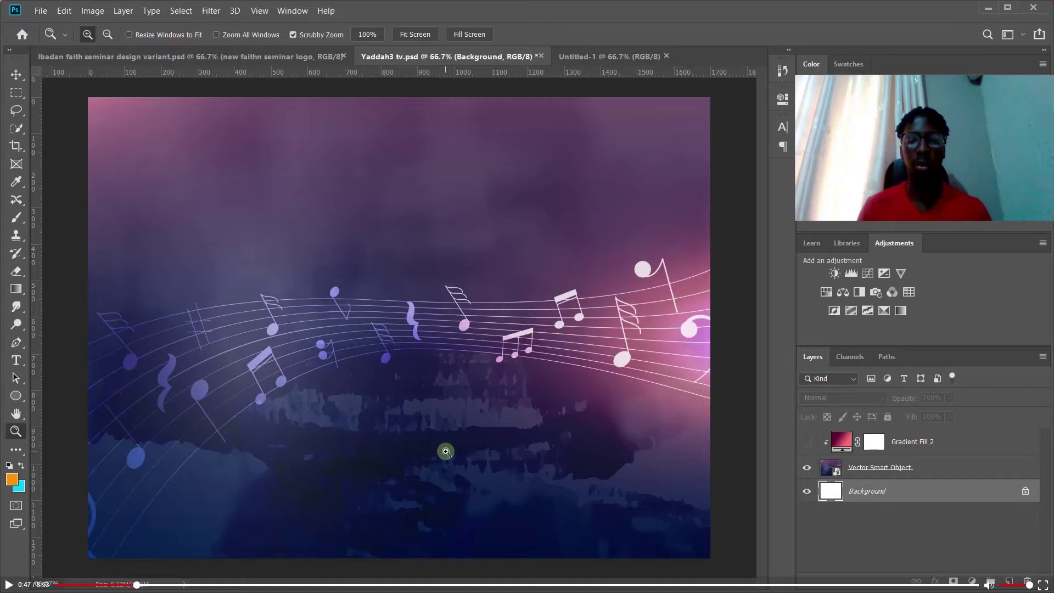
left_click(804, 439)
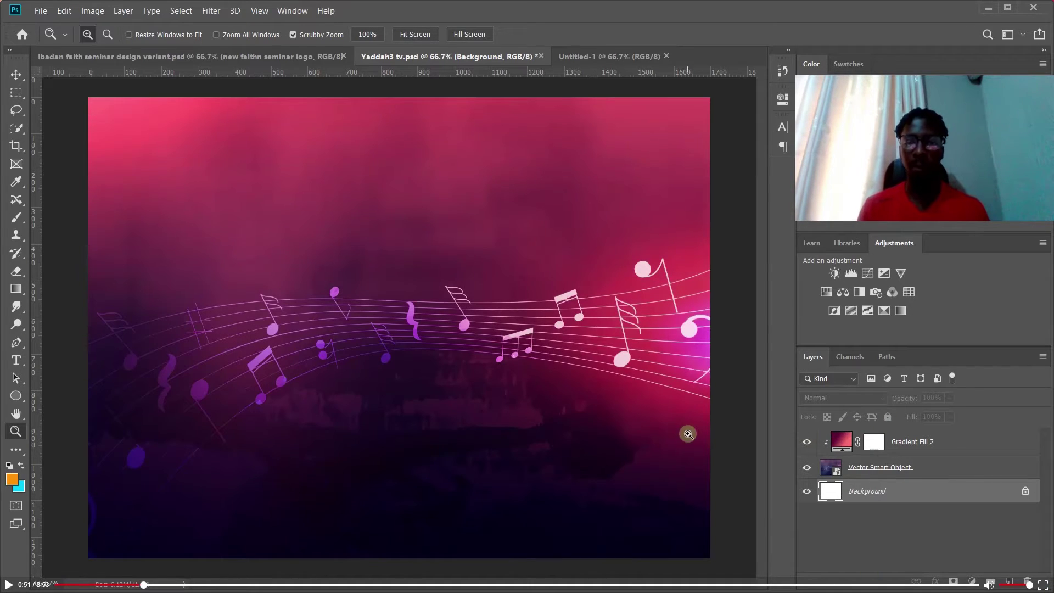
left_click(806, 445)
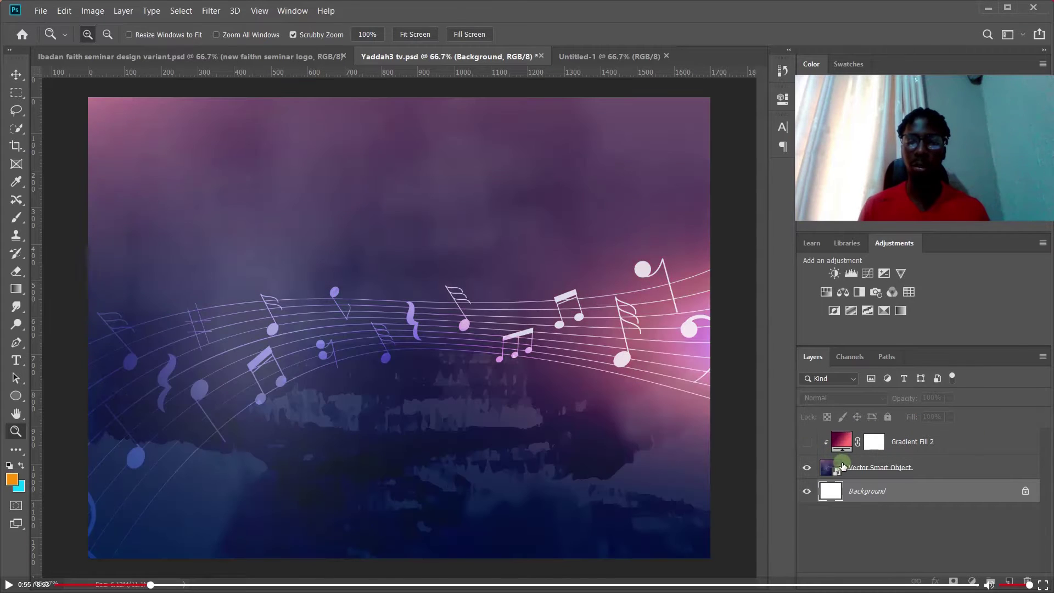
left_click(812, 444)
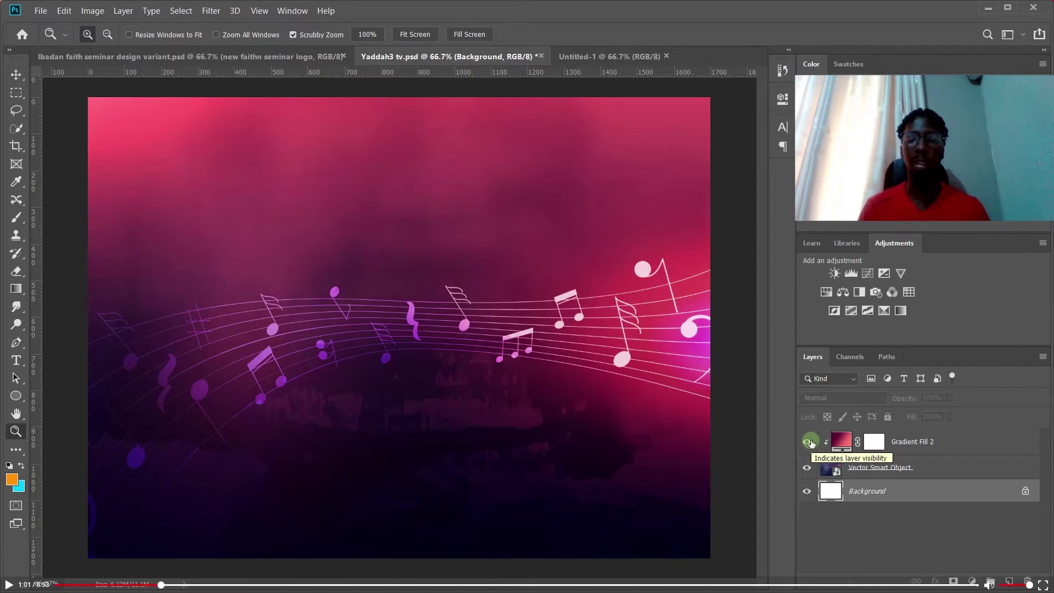
- Preview alternative blending modes such as Vivid Light on Gradient Fill 2, keeping it on Overlay
left_click(938, 445)
left_click(828, 400)
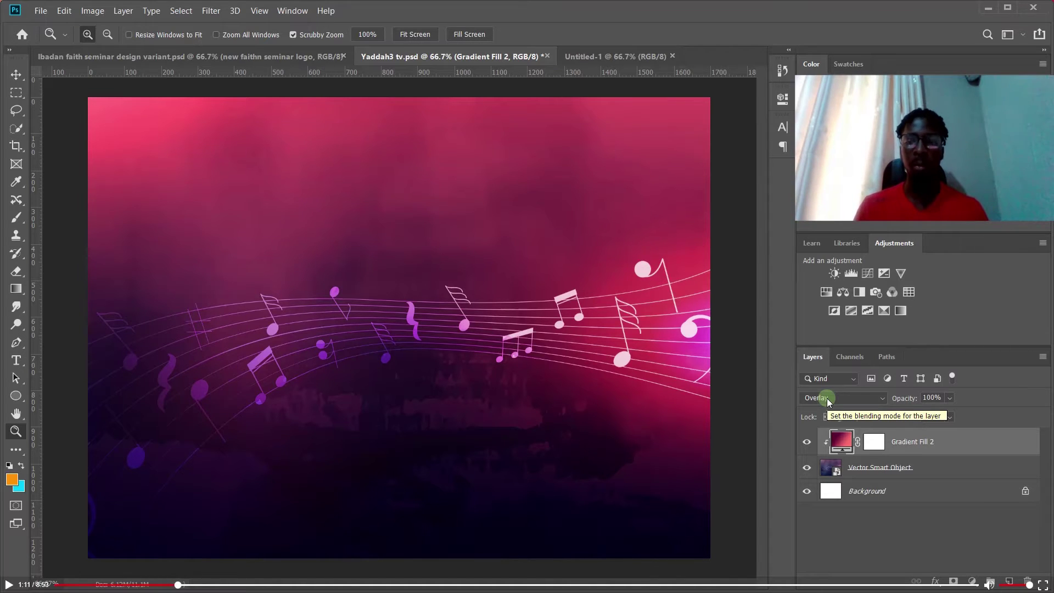
left_click(827, 398)
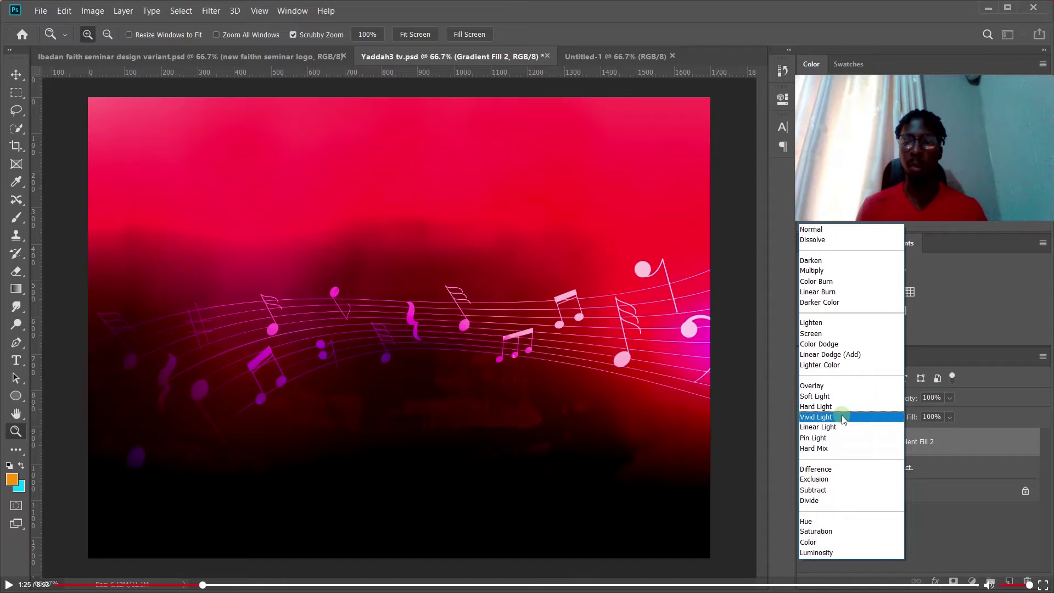
left_click(913, 430)
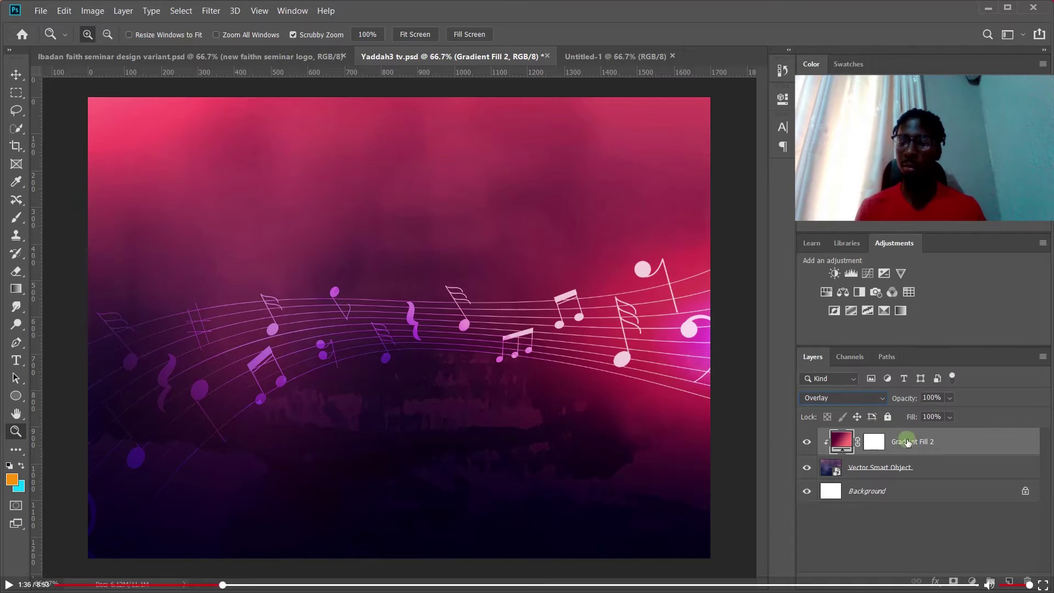
- Check the blending mode options of the Vector Smart Object layer, leaving it on Normal
left_click(889, 467)
left_click(868, 397)
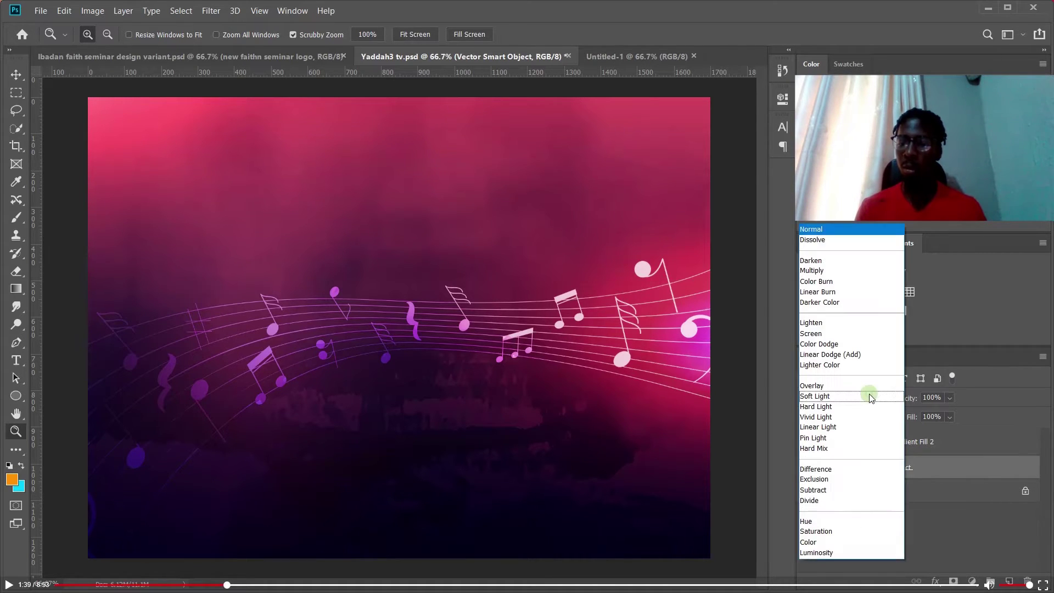
left_click(908, 396)
left_click_drag(907, 396, 848, 403)
key("ctrl+z")
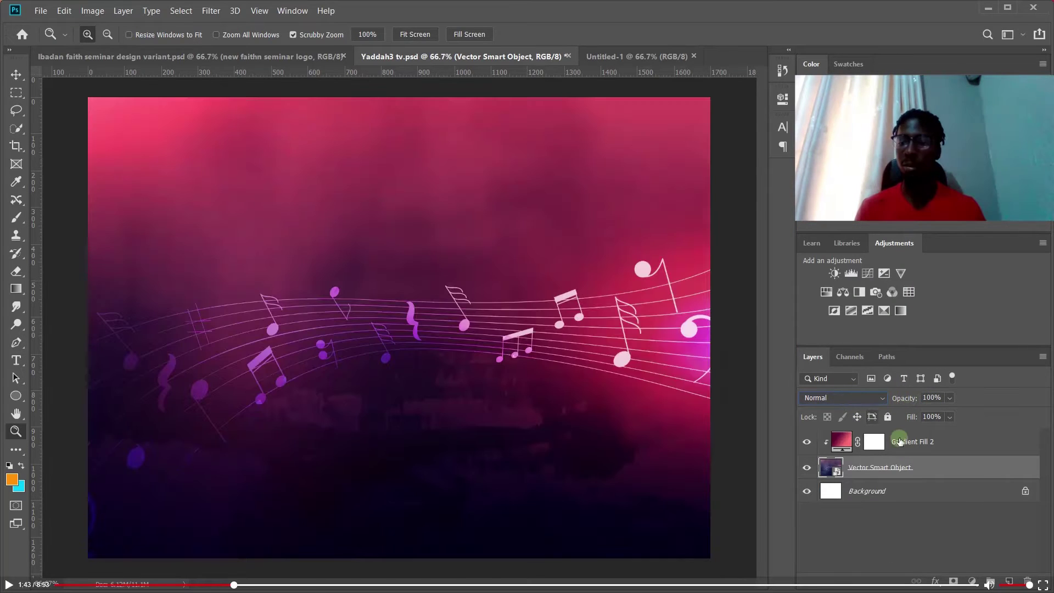
left_click(900, 439)
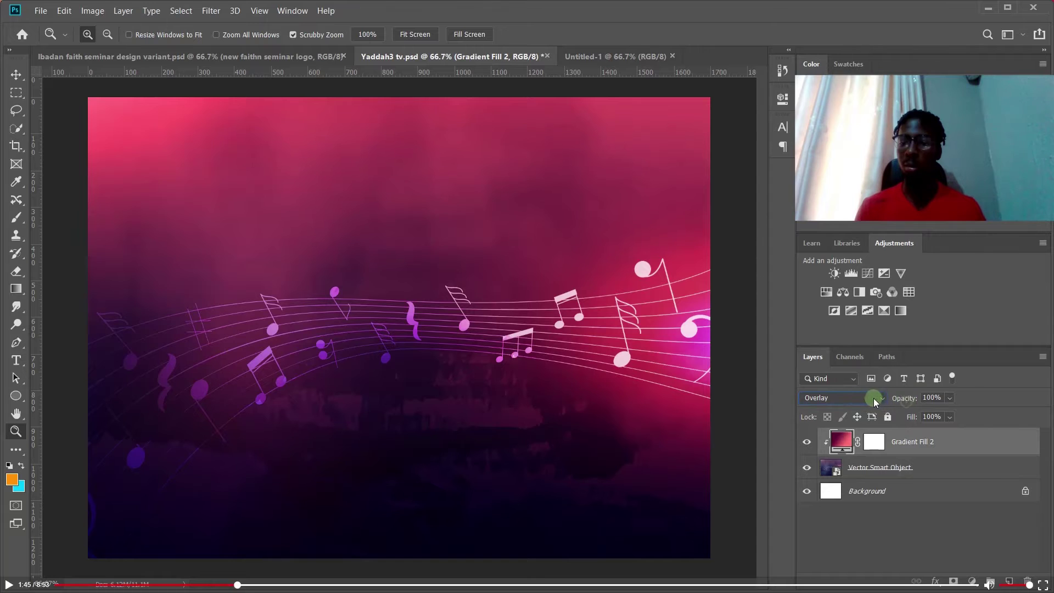
left_click_drag(906, 398, 939, 404)
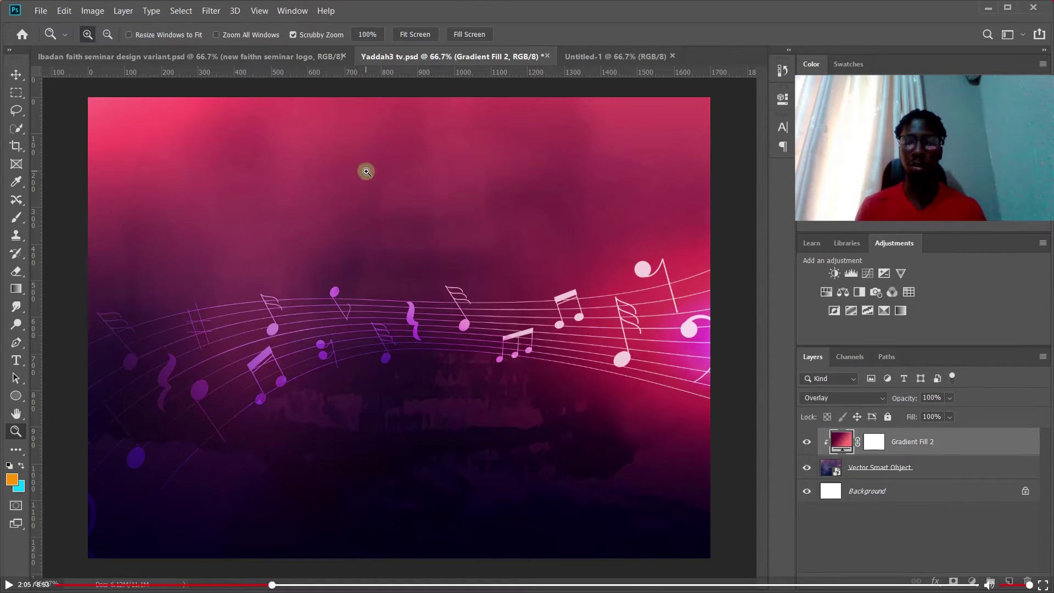
key("v")
left_click_drag(381, 179, 481, 298)
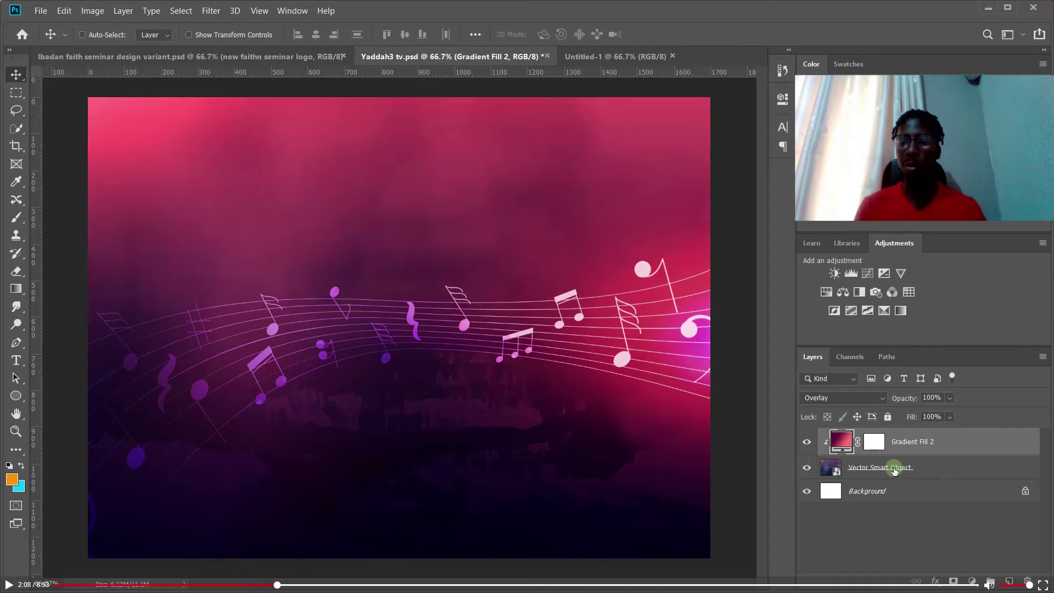
- In the Ibadan faith seminar design variant.psd document, delete the logos up and main design groups to leave only the background layers
left_click(183, 55)
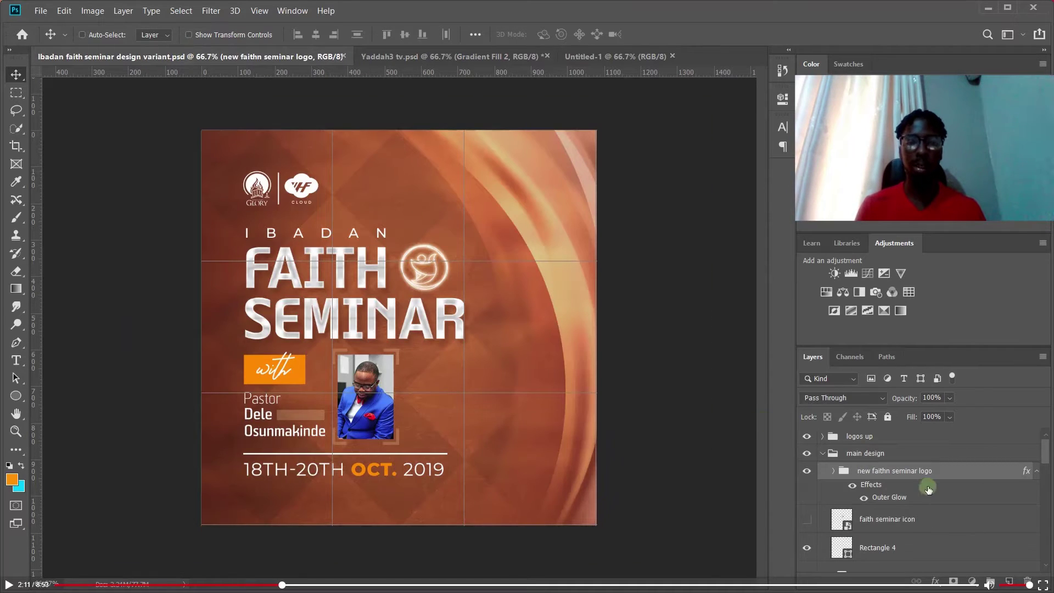
left_click(818, 453)
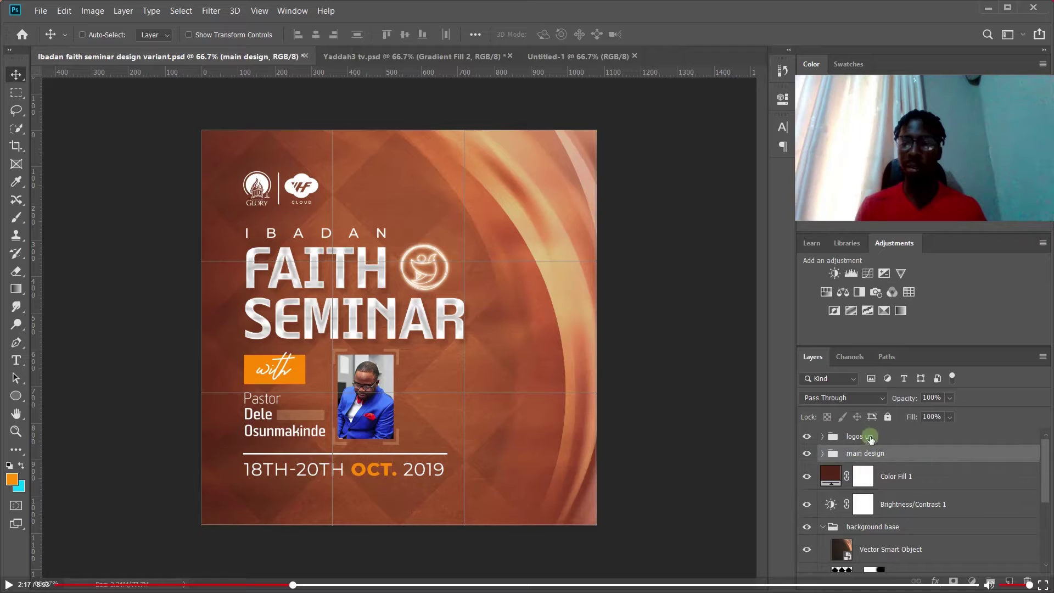
left_click(823, 527)
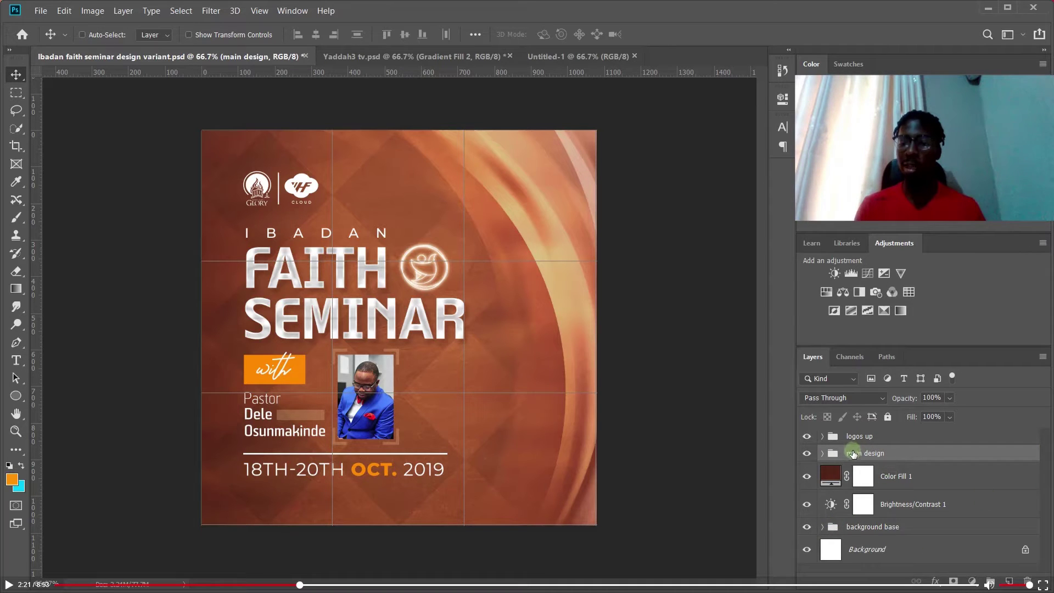
left_click(875, 438, "ctrl")
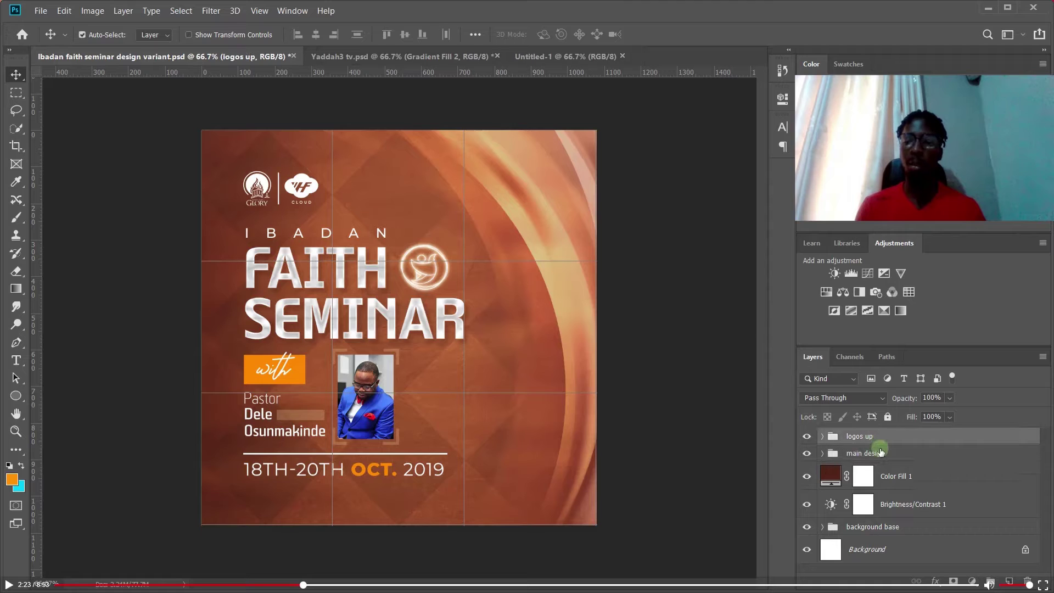
key("Delete")
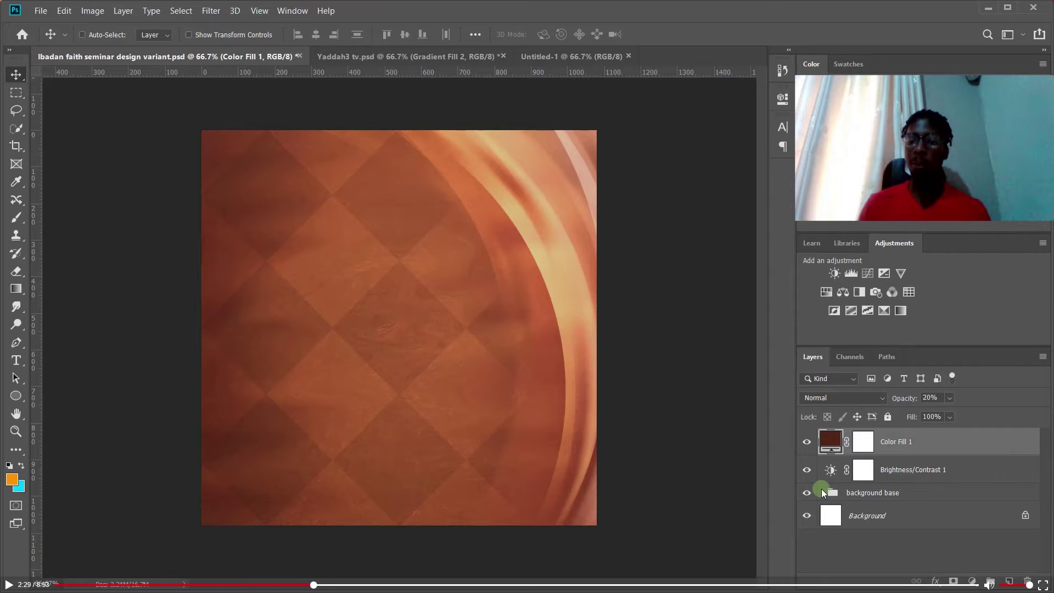
- Expand the background base group and hide Color Fill 1, Brightness/Contrast 1, Vector Smart Object and Shape 1, leaving the 3768 texture visible
left_click_drag(1045, 468, 1050, 418)
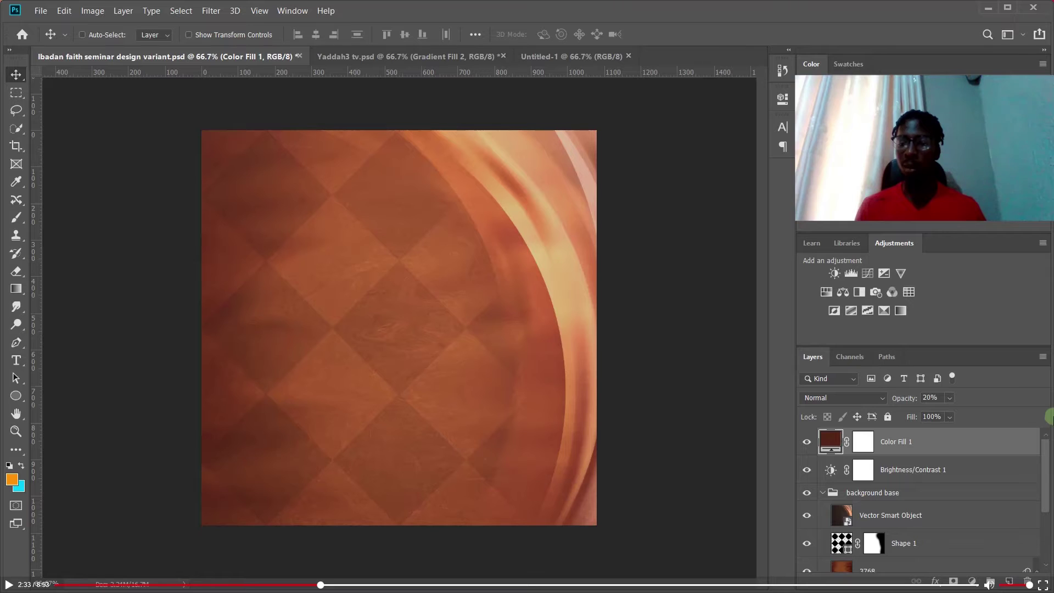
left_click(806, 441)
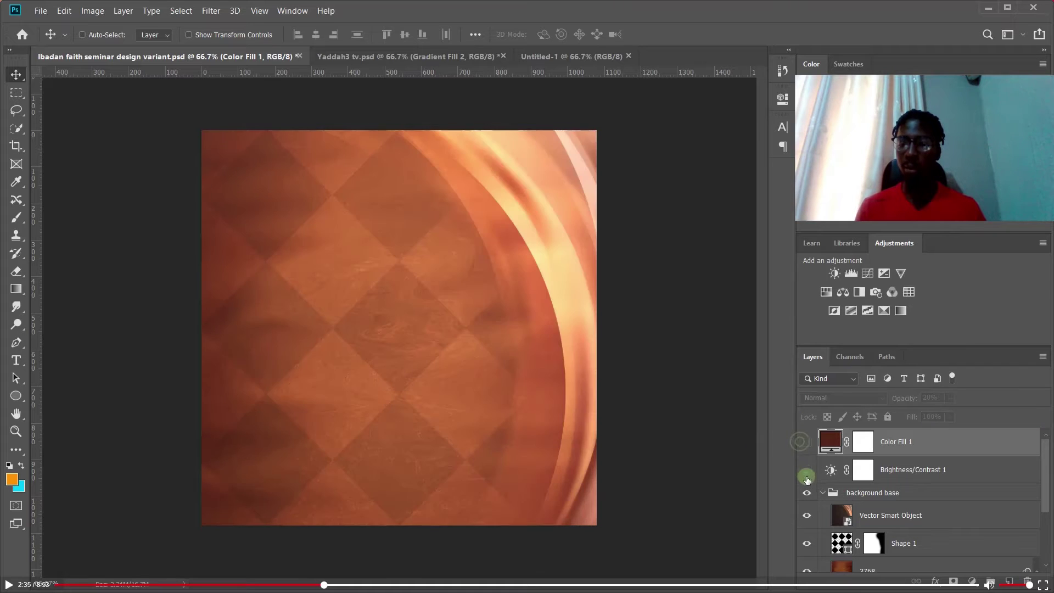
left_click(809, 495)
left_click(813, 516)
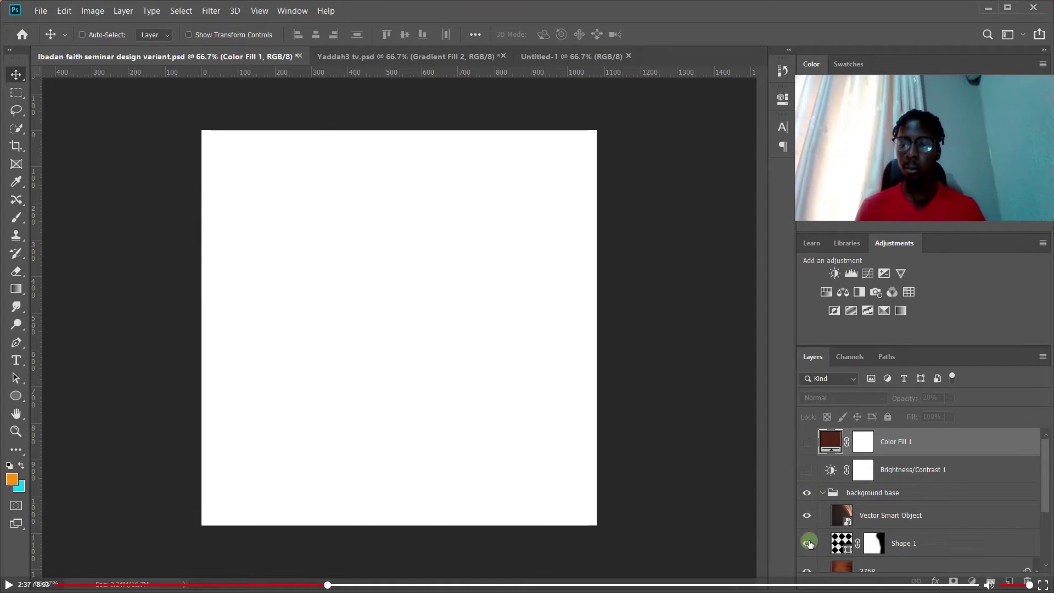
left_click(809, 544)
left_click(808, 511)
left_click(807, 543)
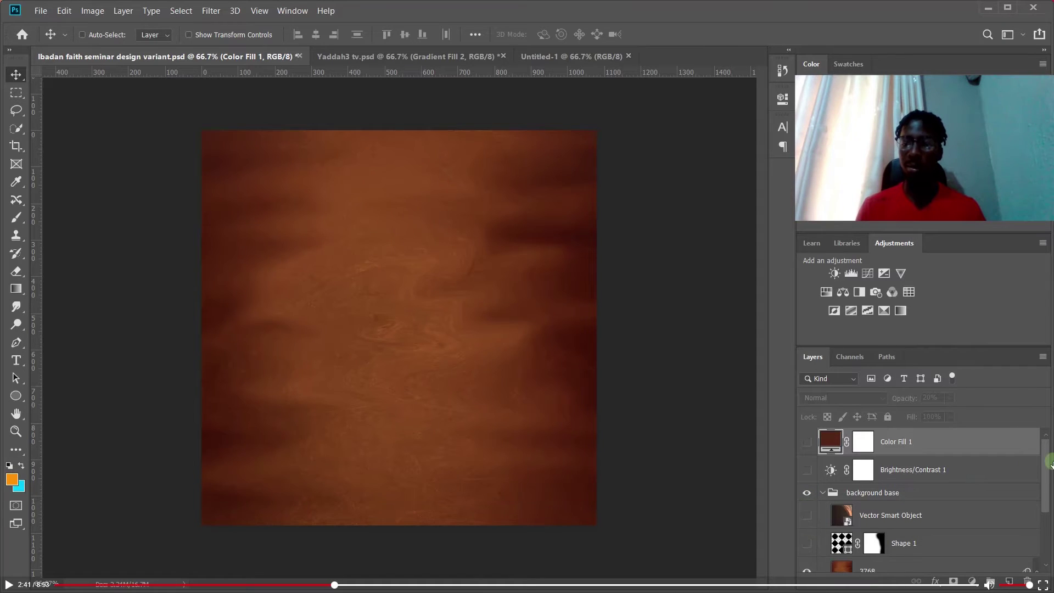
- Examine the filters used on layer 3768, comparing the texture with and without its Liquify and Radial Blur smart filters
left_click_drag(1046, 464, 1046, 502)
left_click(846, 533)
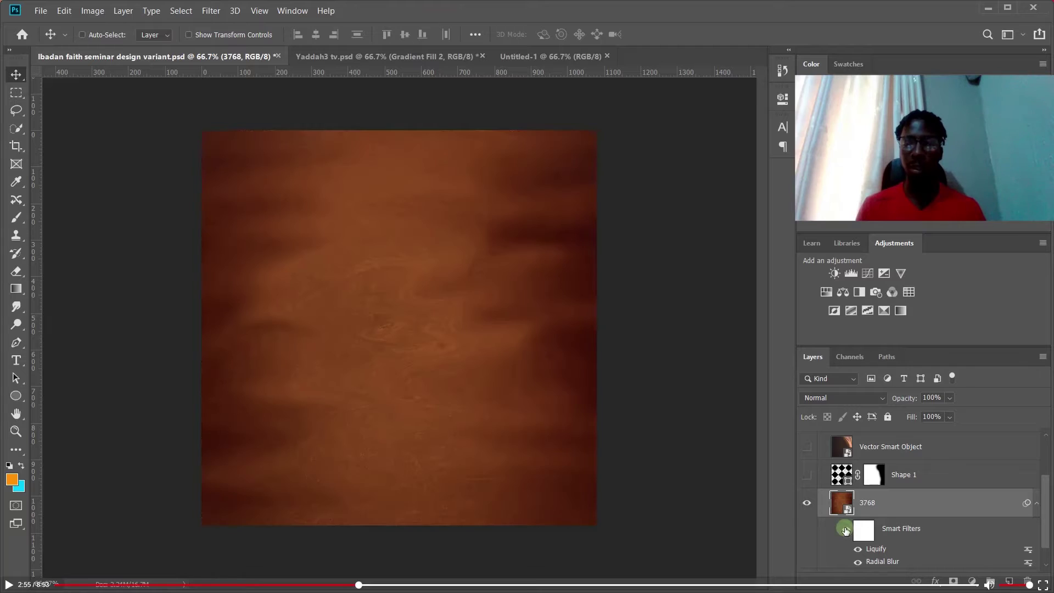
left_click(180, 11)
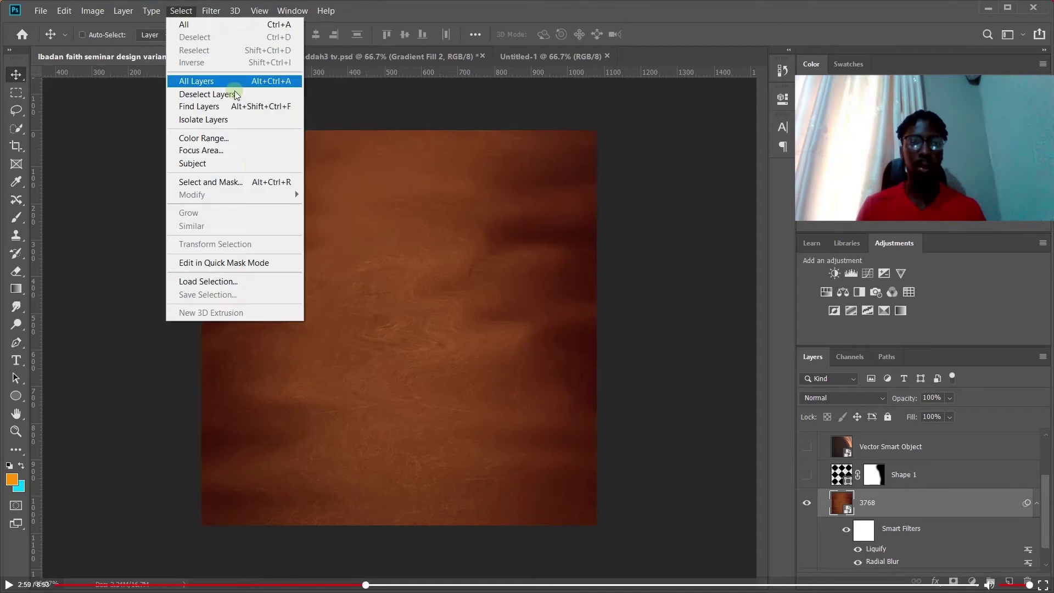
mouse_move(211, 11)
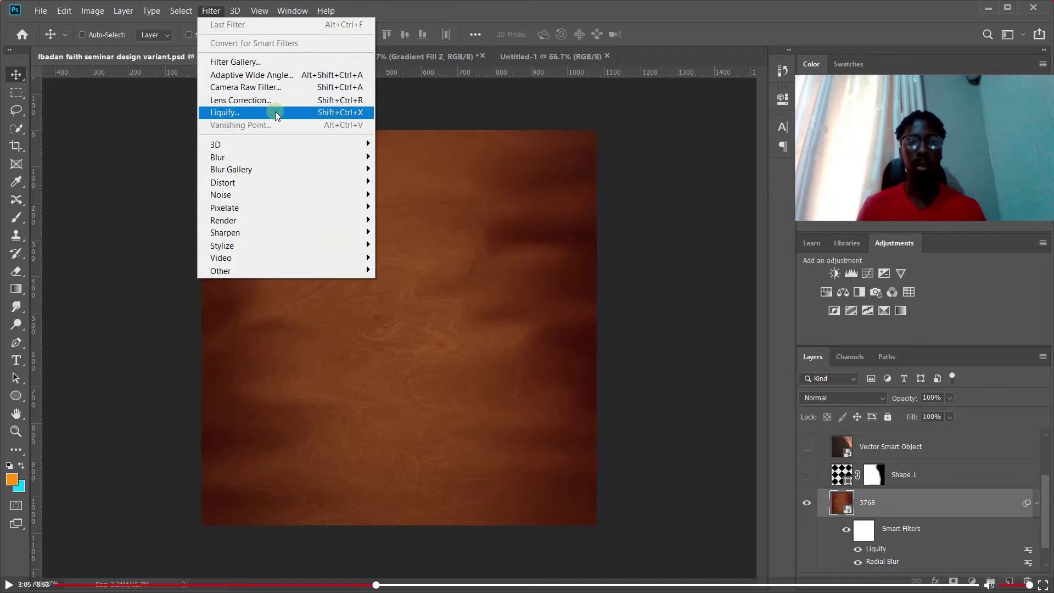
left_click(521, 4)
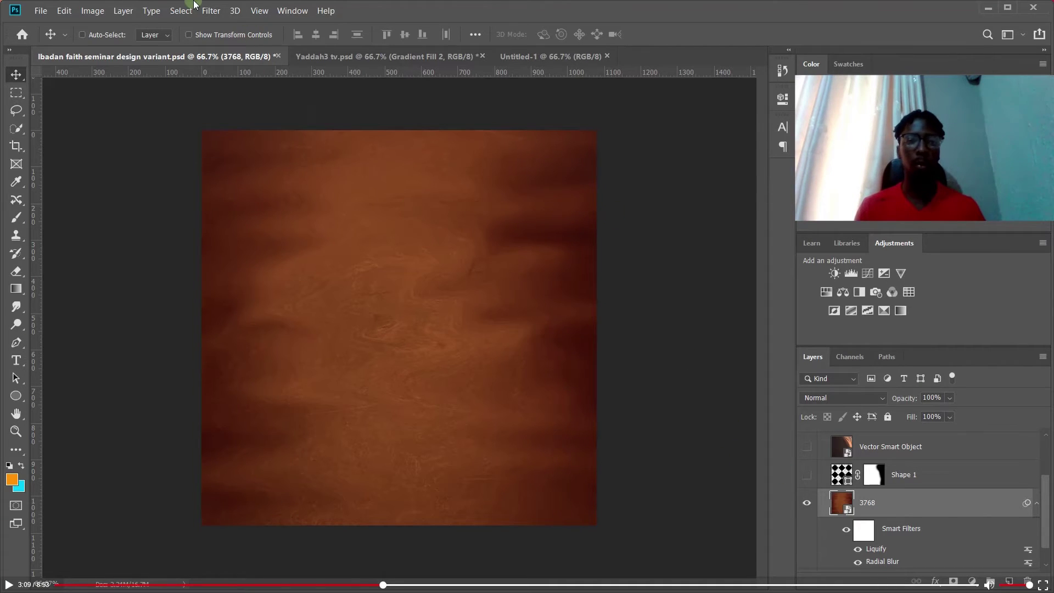
left_click(209, 11)
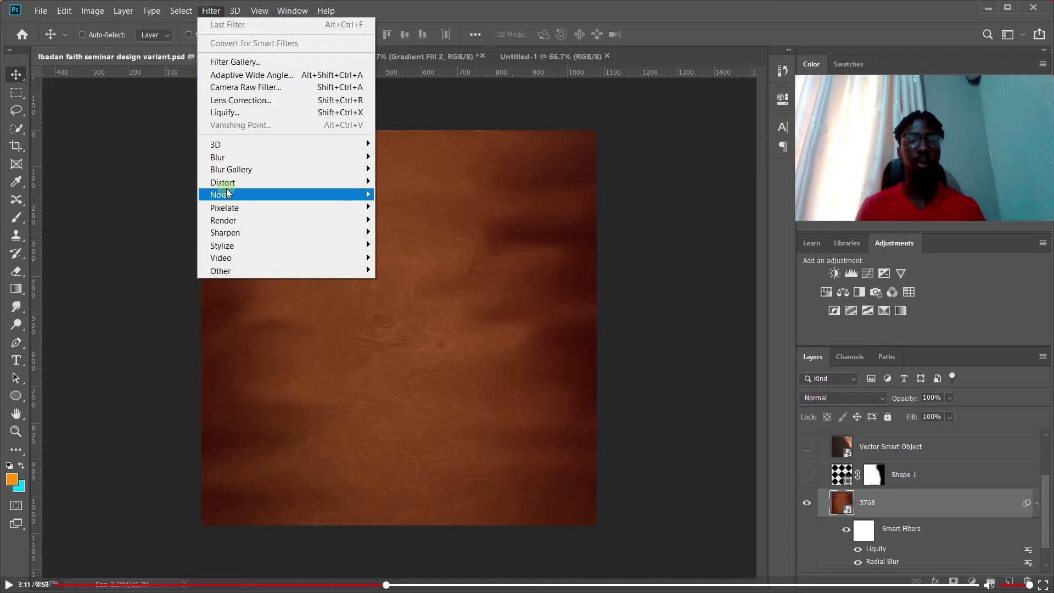
left_click(426, 4)
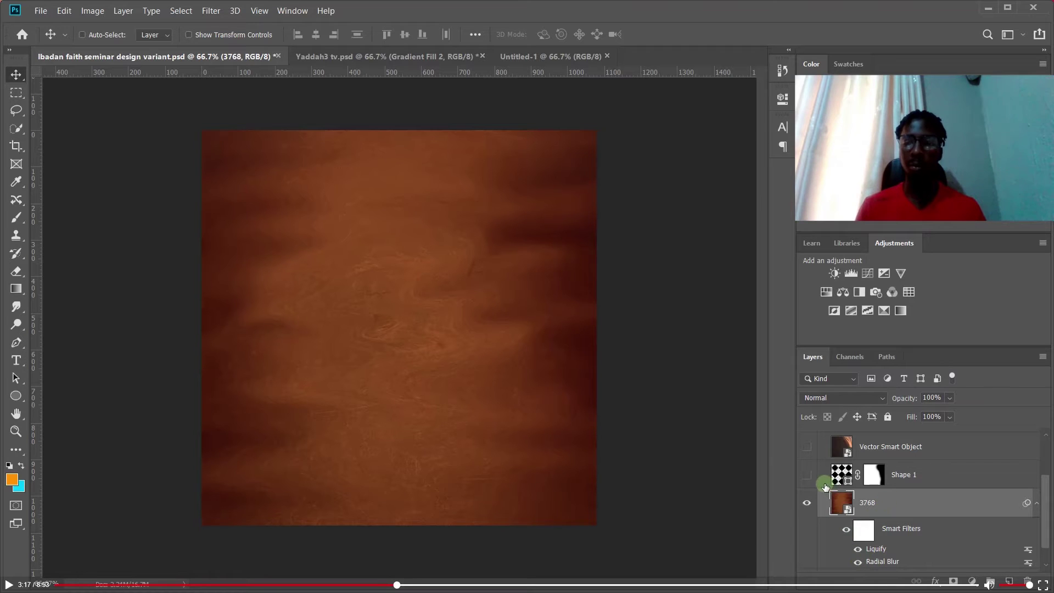
left_click(845, 536)
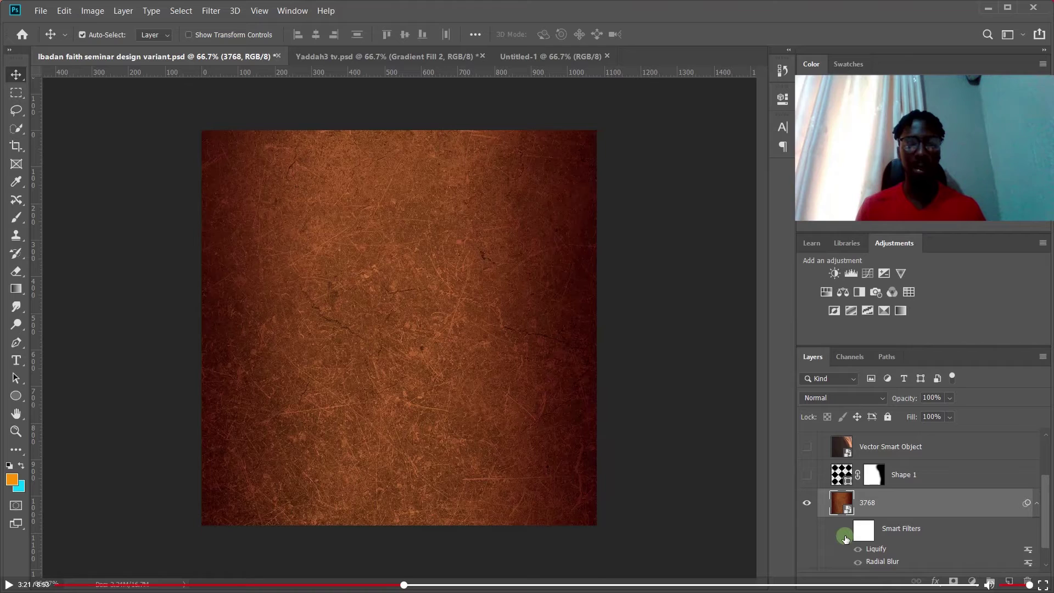
left_click(846, 536)
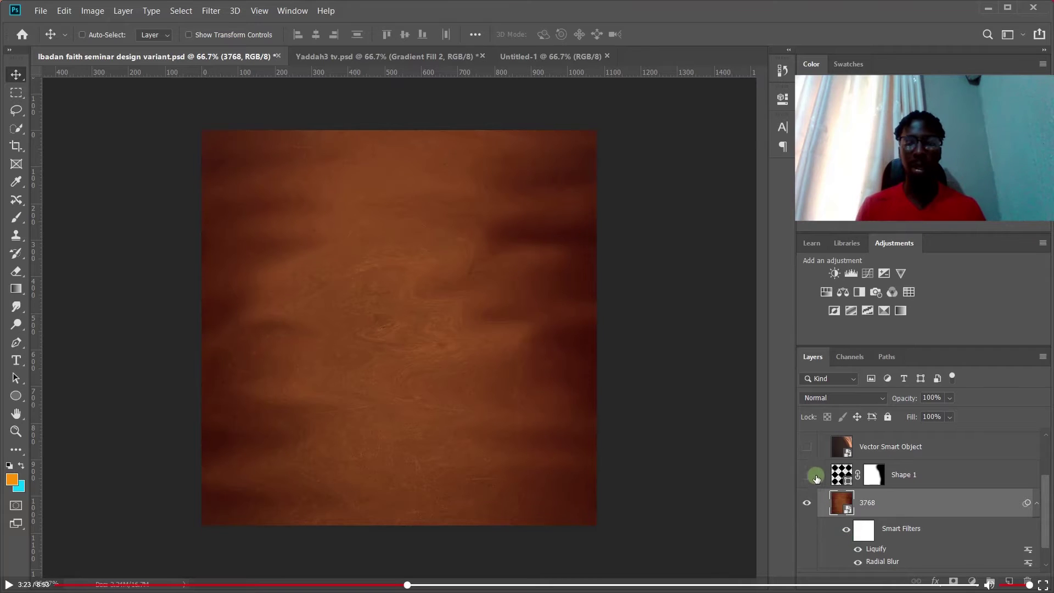
- Select the Shape 1 layer and set up the Custom Shape tool with the checkerboard shape
left_click(879, 476)
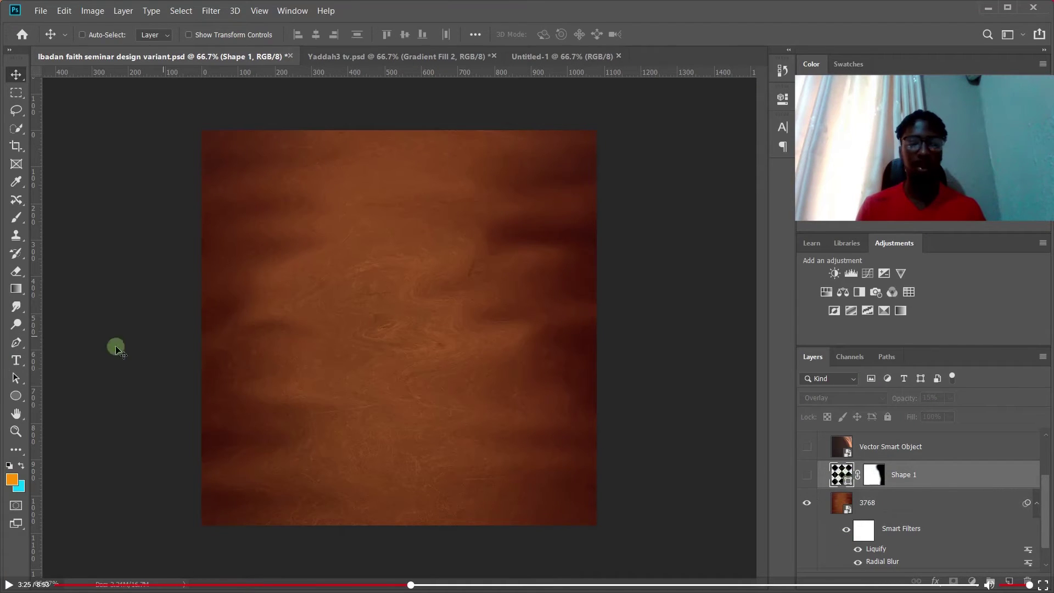
left_click(13, 399)
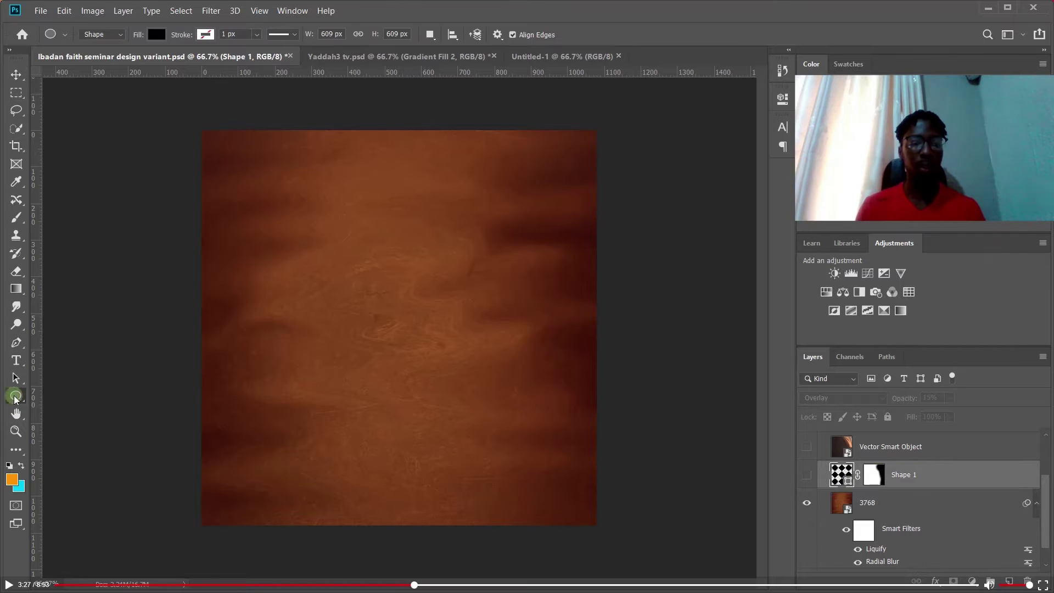
right_click(15, 397)
left_click(77, 461)
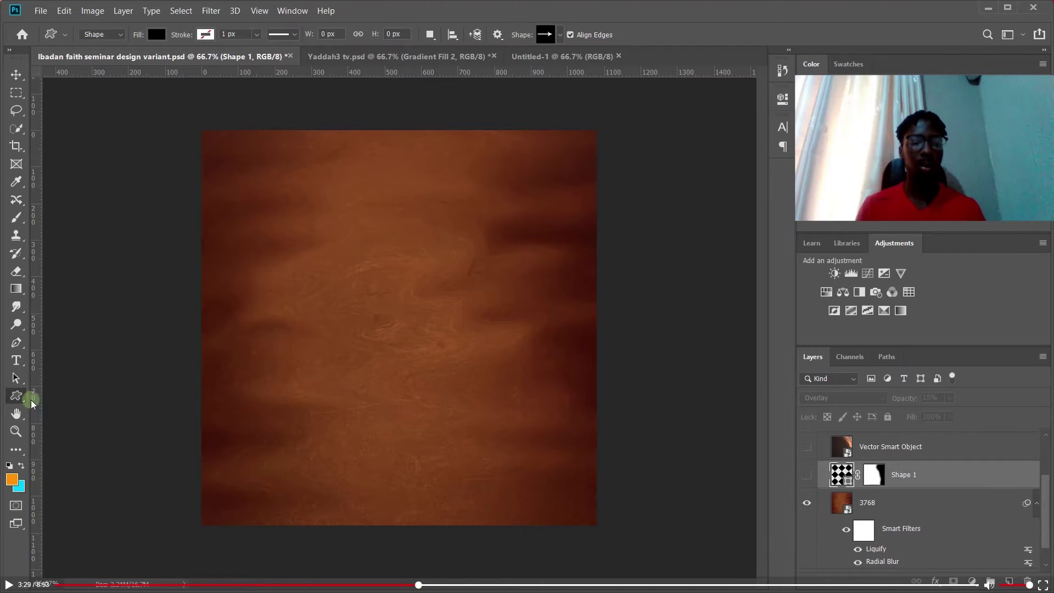
left_click(561, 35)
left_click(589, 129)
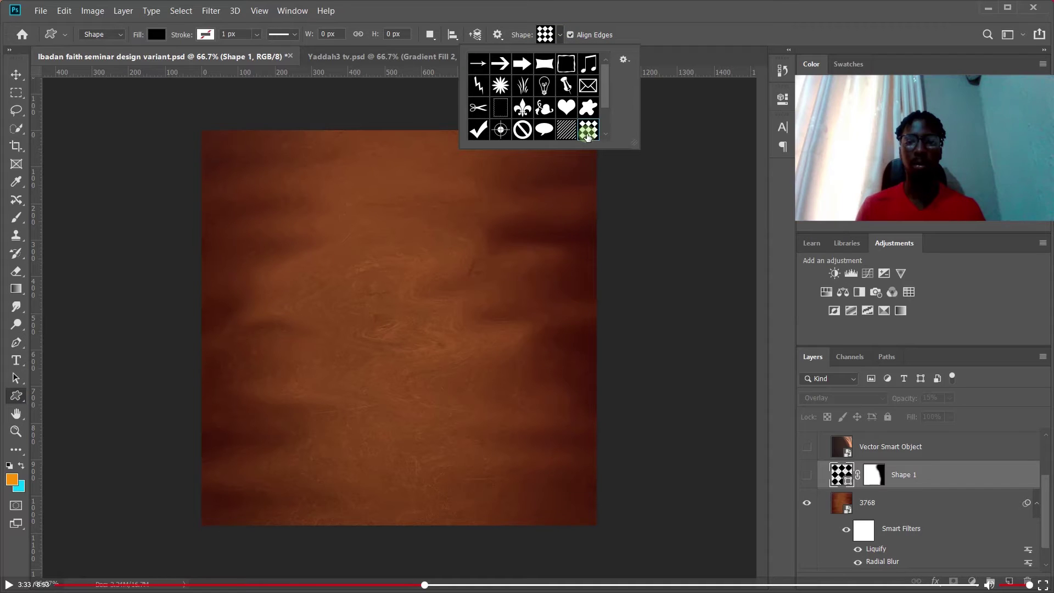
- Show the Shape 1 checkerboard layer and preview other blending modes on it, keeping Overlay
left_click(307, 344)
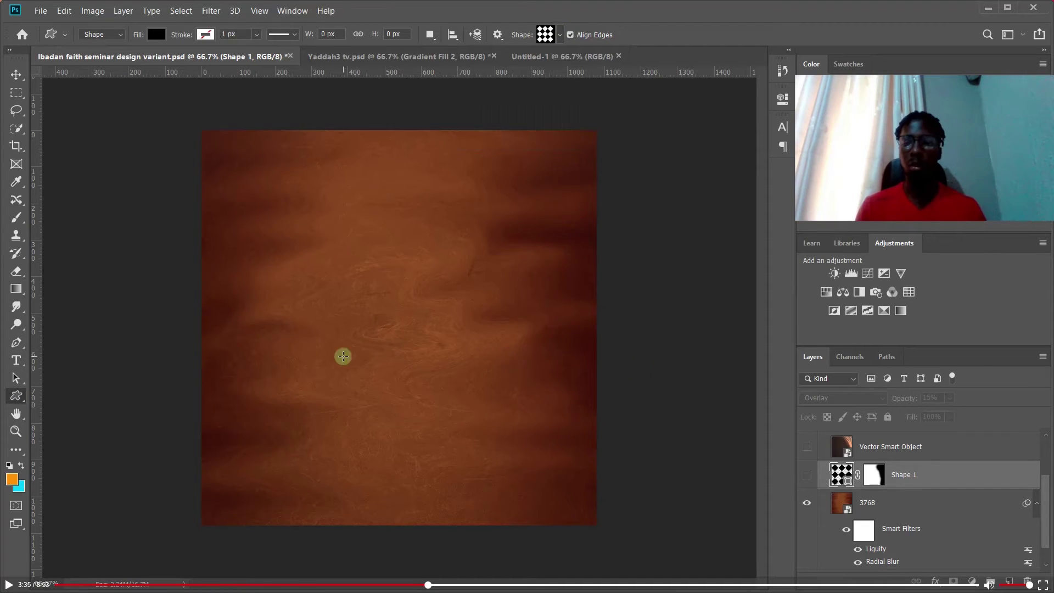
left_click(807, 474)
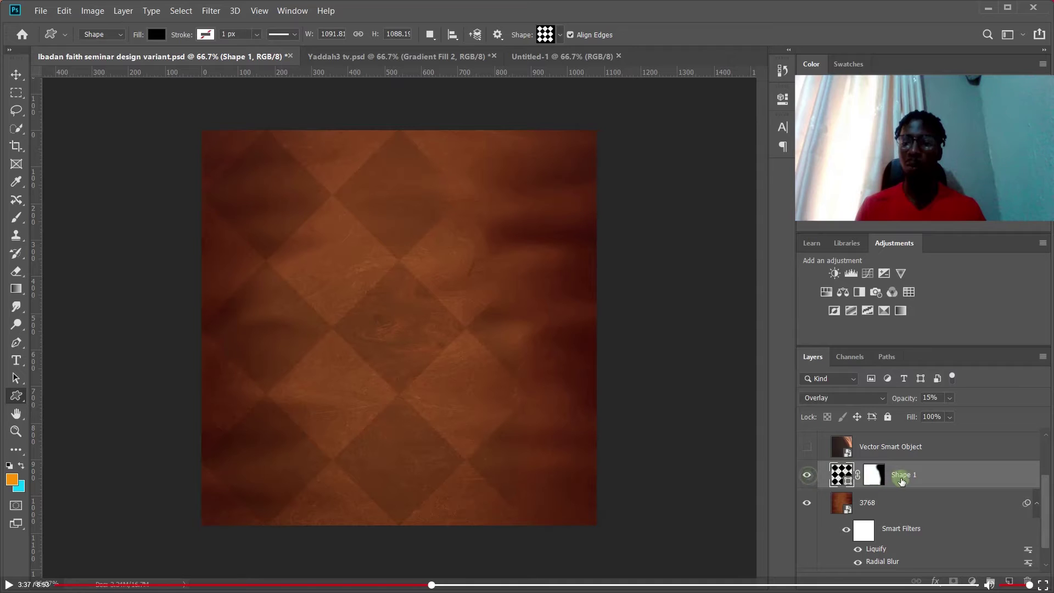
left_click(854, 396)
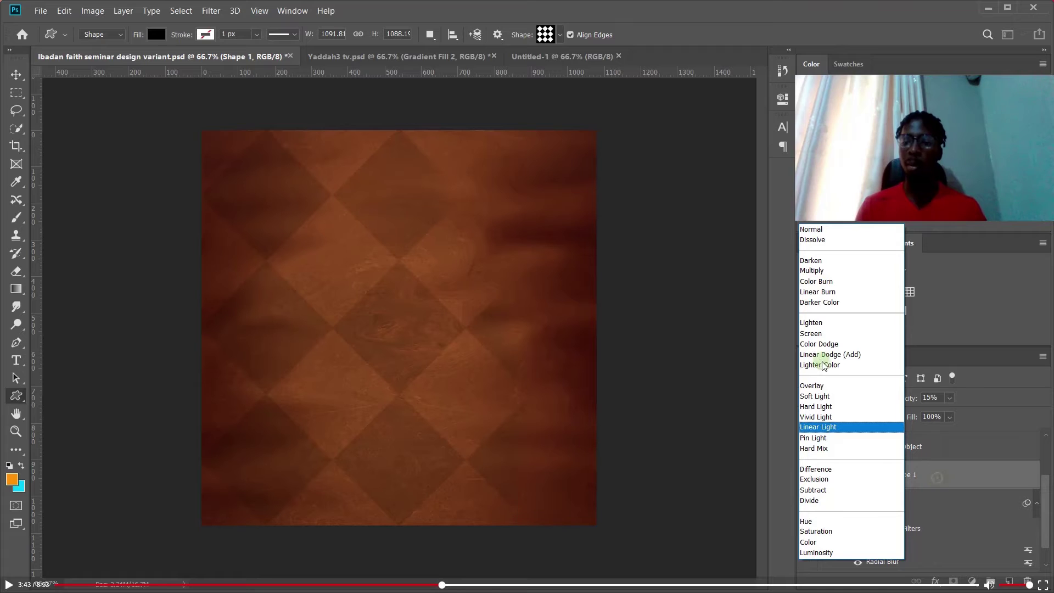
left_click(835, 386)
left_click(833, 385)
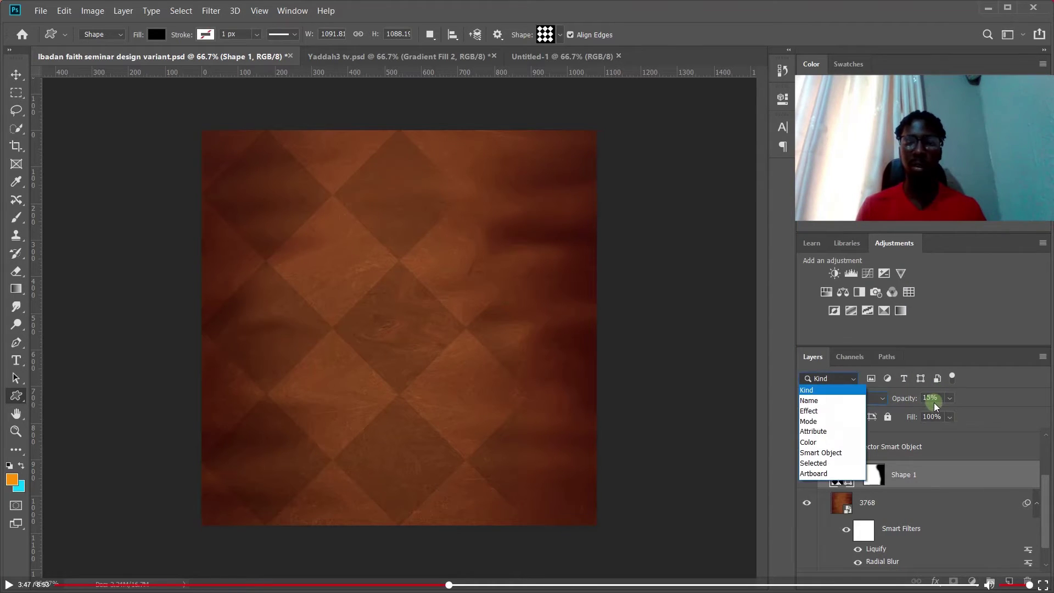
left_click(967, 455)
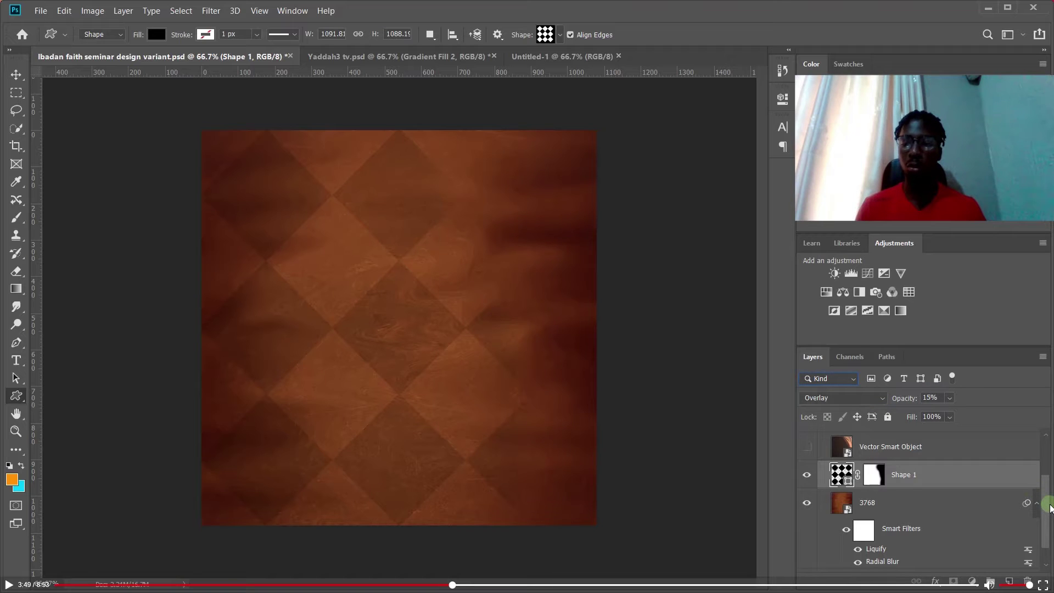
- Show the Vector Smart Object layer and compare blending modes on it, keeping Linear Dodge (Add)
left_click_drag(1048, 507, 1043, 479)
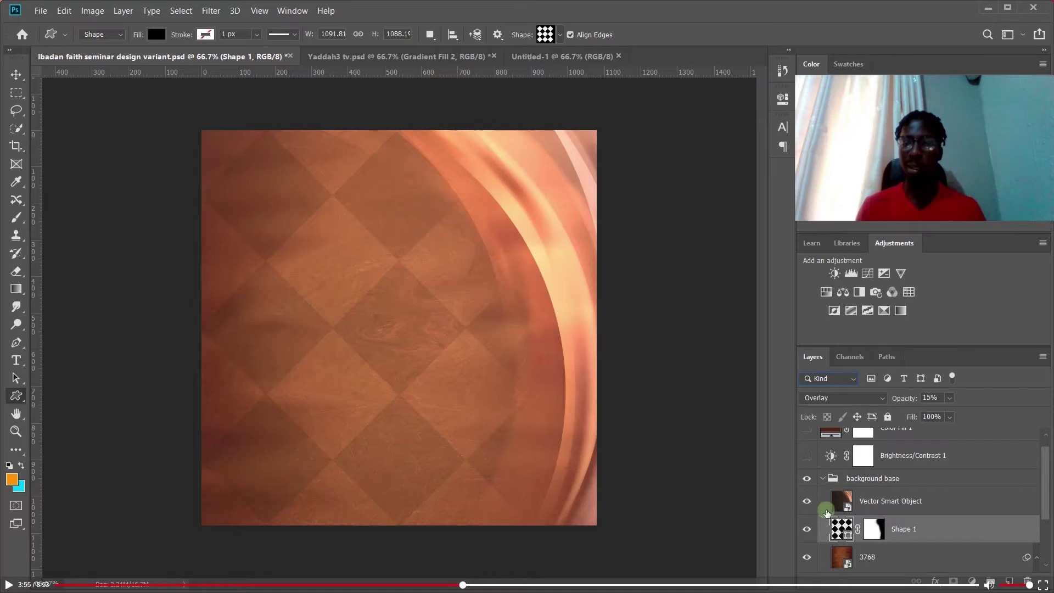
left_click(894, 504)
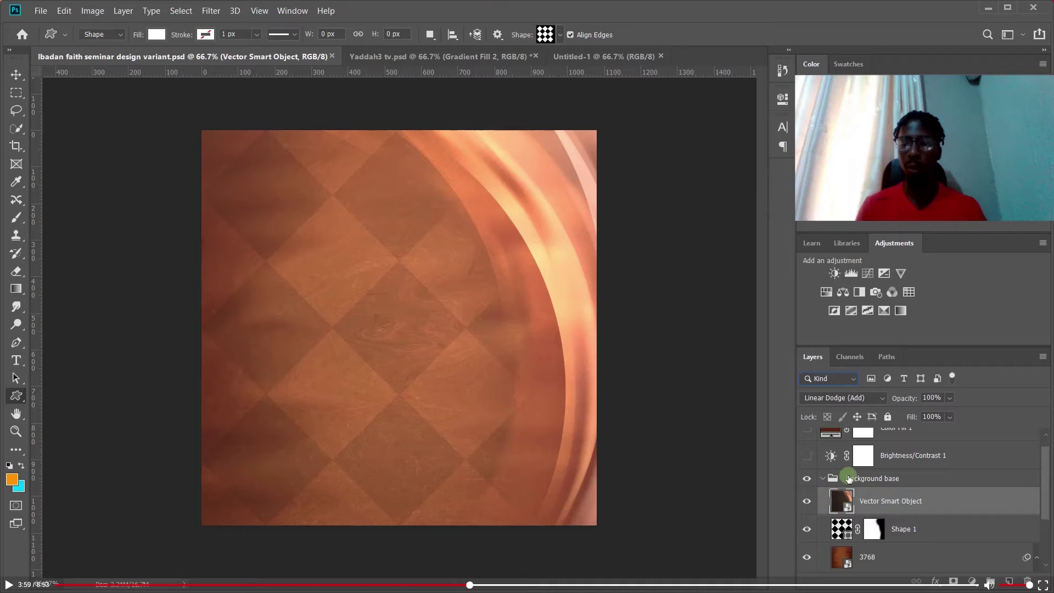
left_click(831, 399)
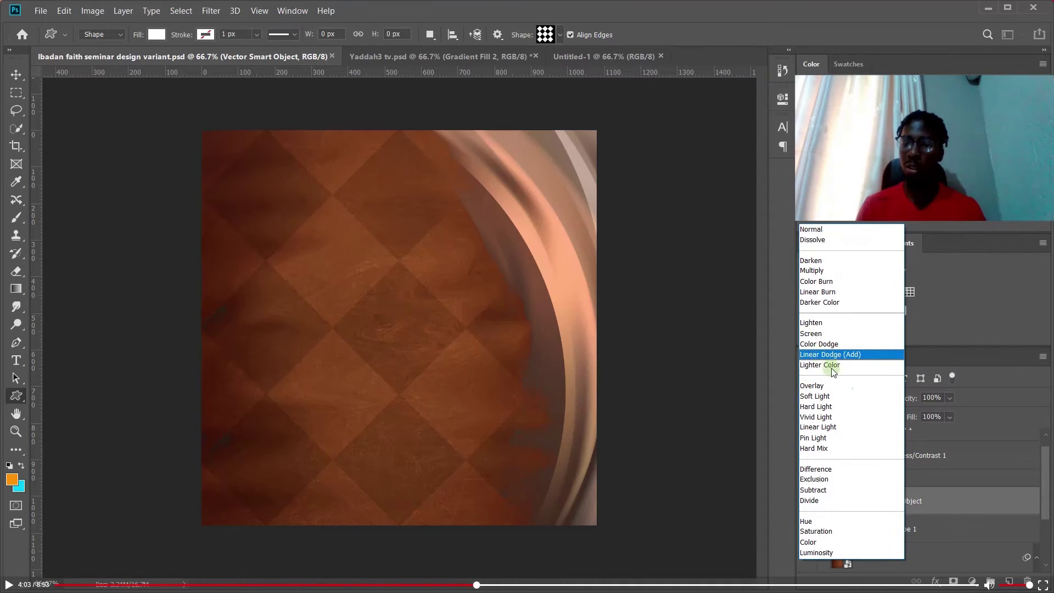
left_click(930, 498)
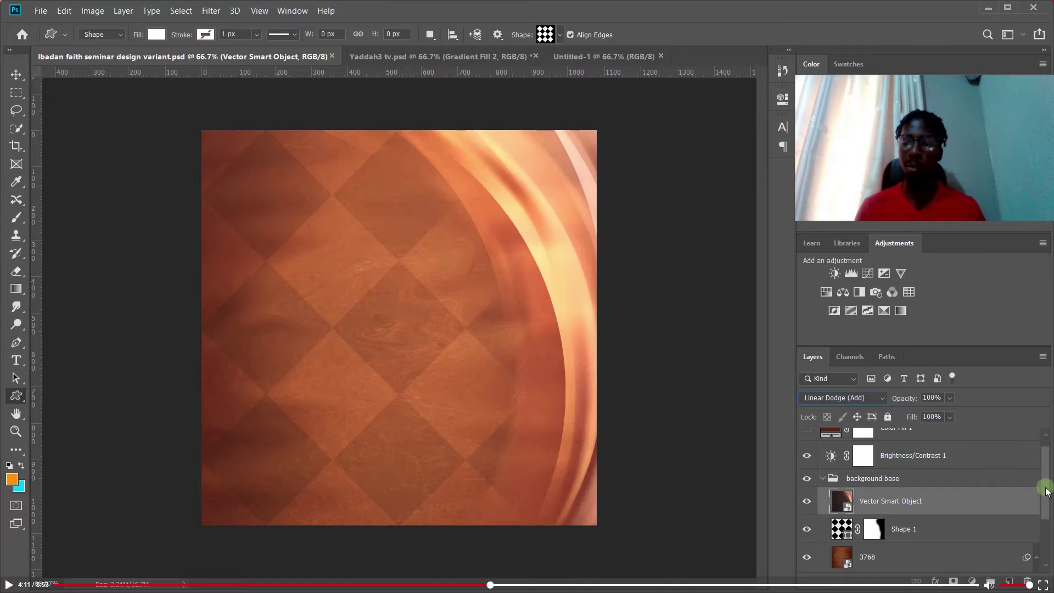
- Show the Brightness/Contrast 1 and Color Fill 1 layers, and review the complete background layer stack
left_click_drag(1043, 492, 1043, 461)
left_click(806, 443)
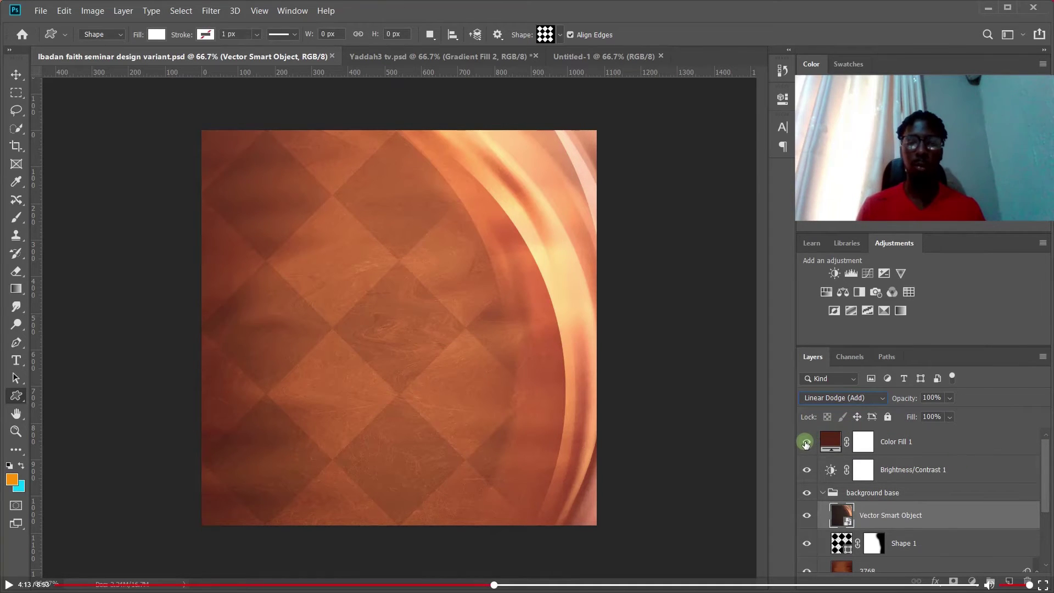
left_click(904, 444)
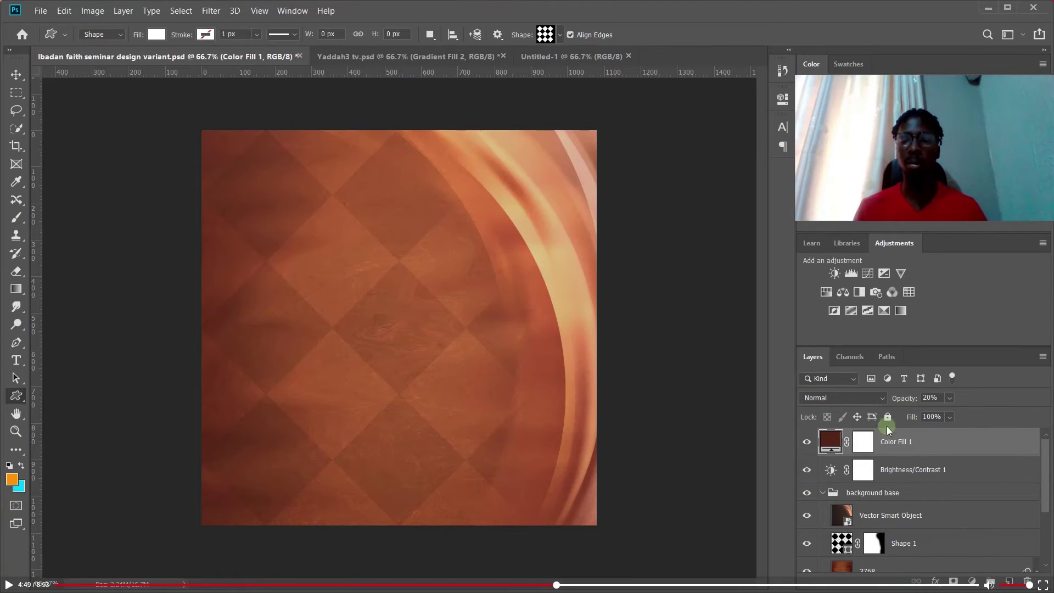
scroll(1045, 470, "down", 3)
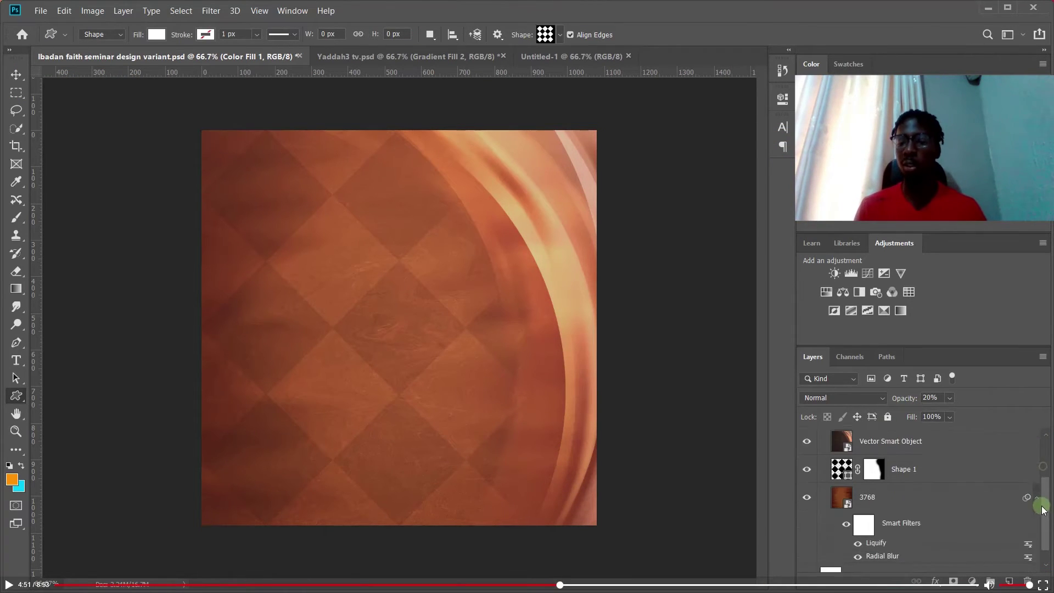
scroll(1035, 513, "up", 3)
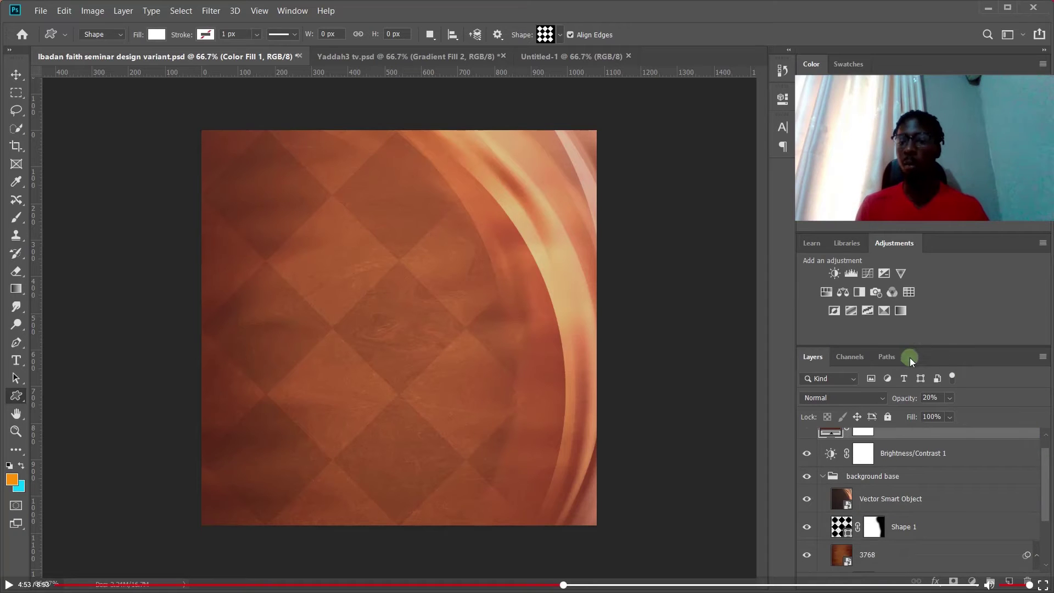
scroll(1045, 478, "up", 1)
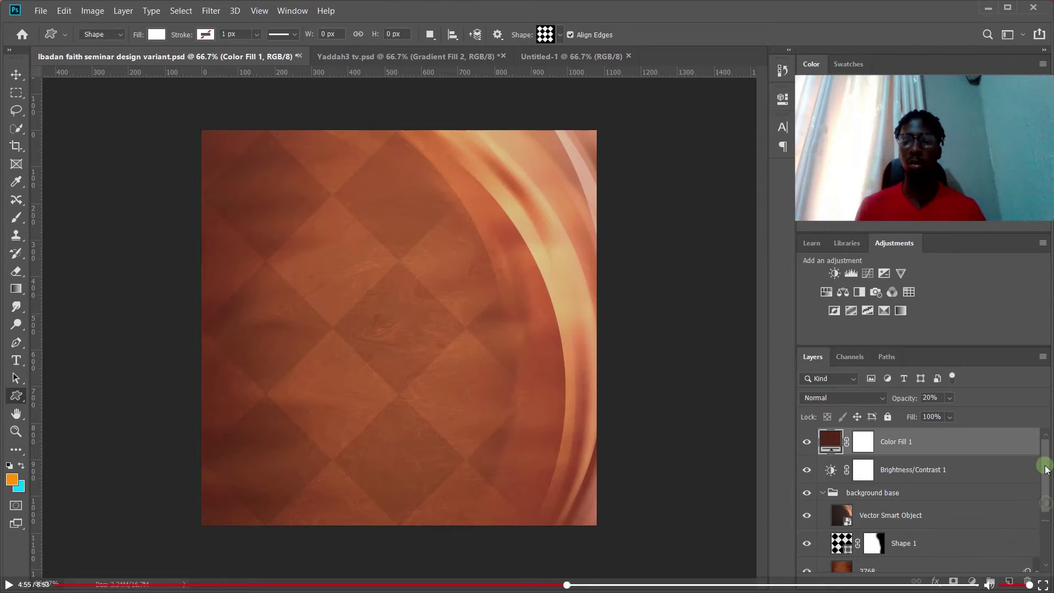
- From the blank Untitled-1 document, open the texture images 6479, Light Paper 1, Recycled Paper 2 and texture3 from the Blending Backgrounds folder
left_click(561, 58)
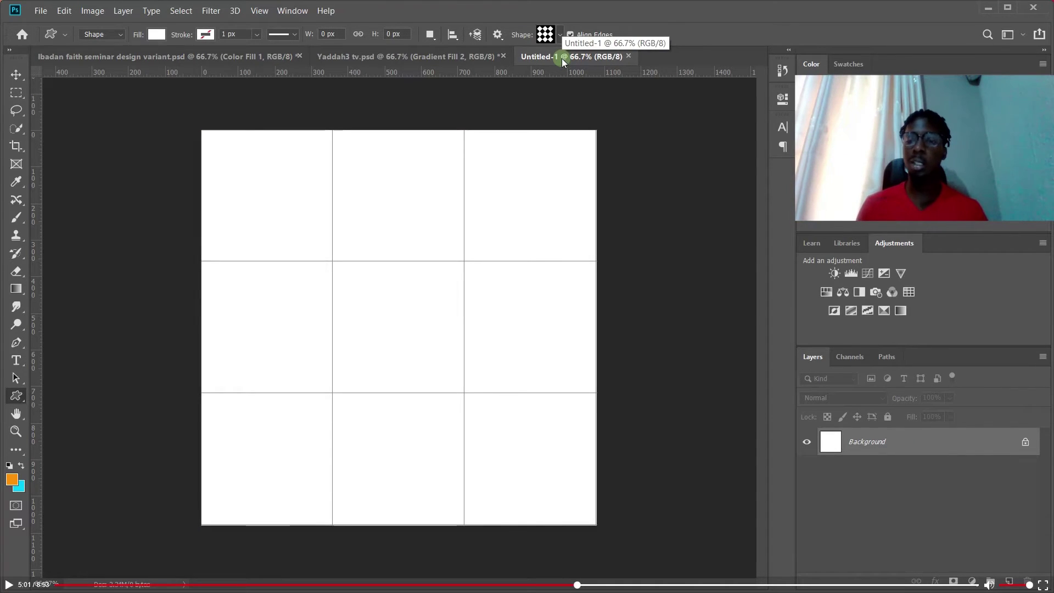
left_click(43, 11)
left_click(48, 34)
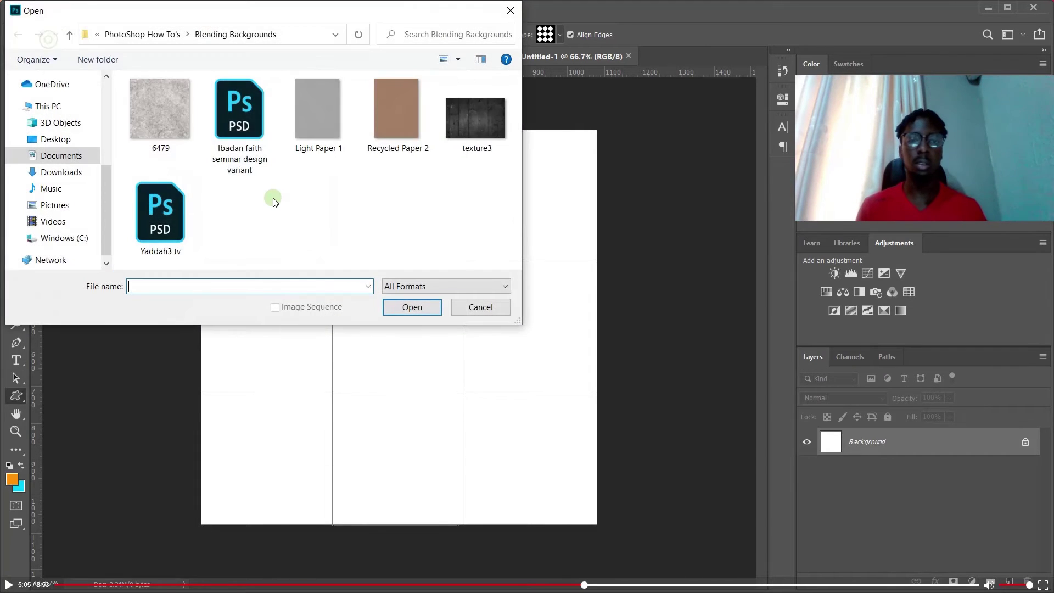
left_click(131, 81)
left_click(290, 82)
left_click(395, 131, "ctrl")
left_click(478, 117, "ctrl")
left_click(404, 308)
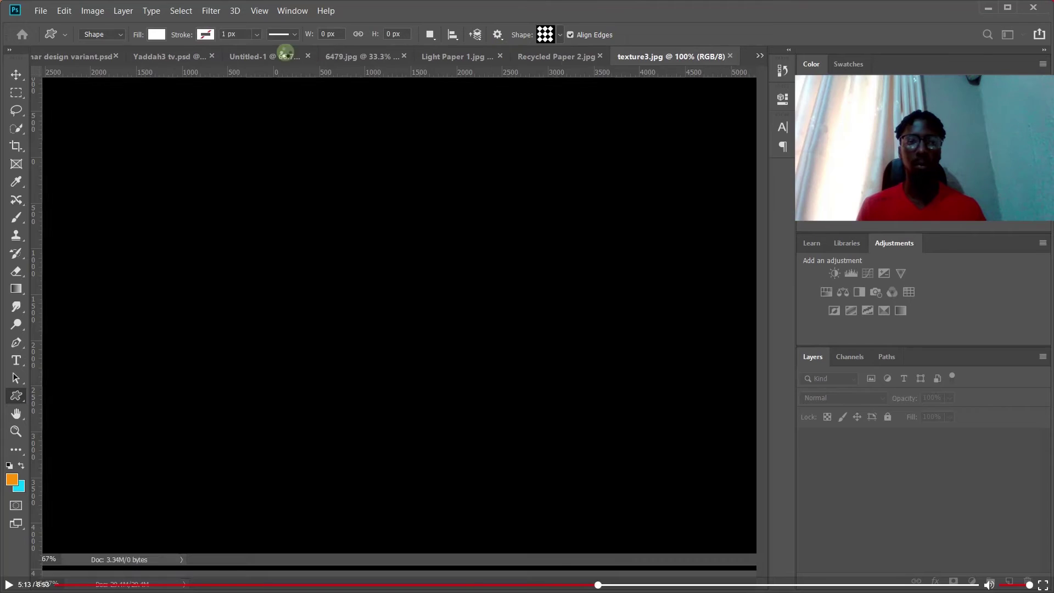
- Add an orange Solid Color fill layer above the Background in the Untitled-1 document
left_click(281, 55)
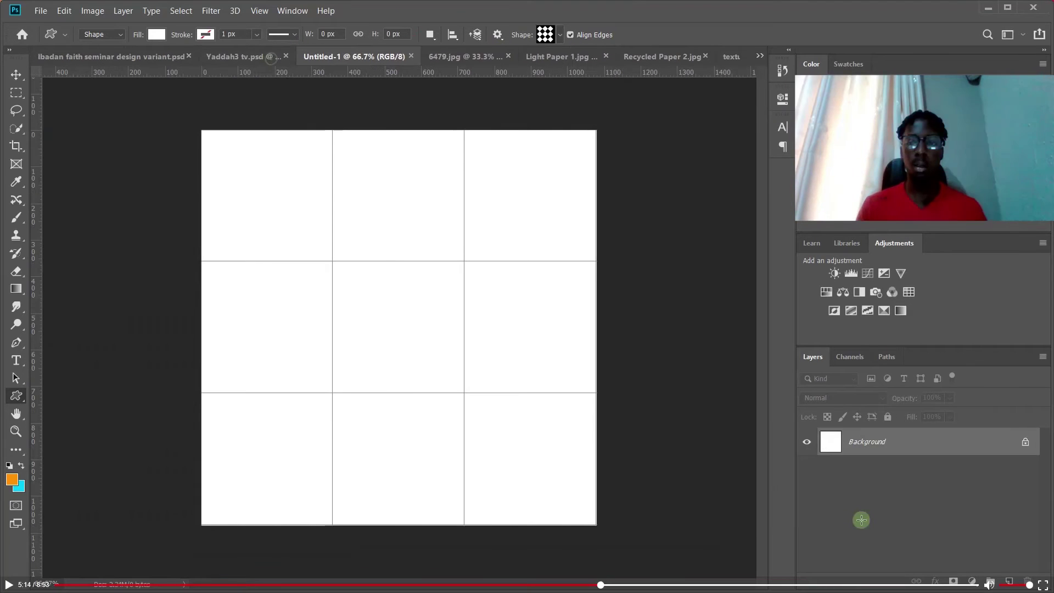
left_click(973, 582)
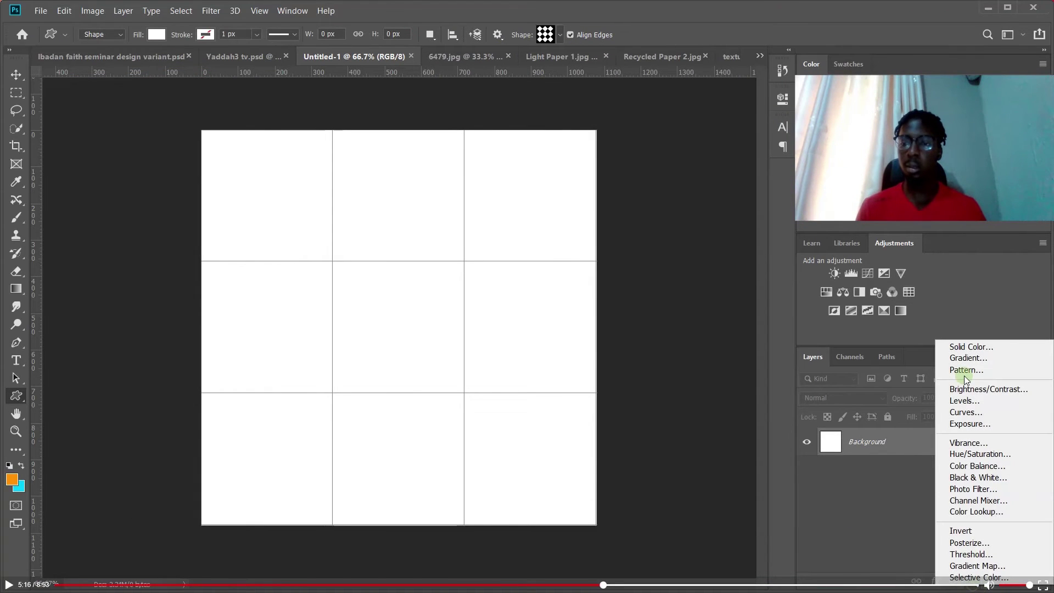
left_click(959, 341)
left_click(780, 36)
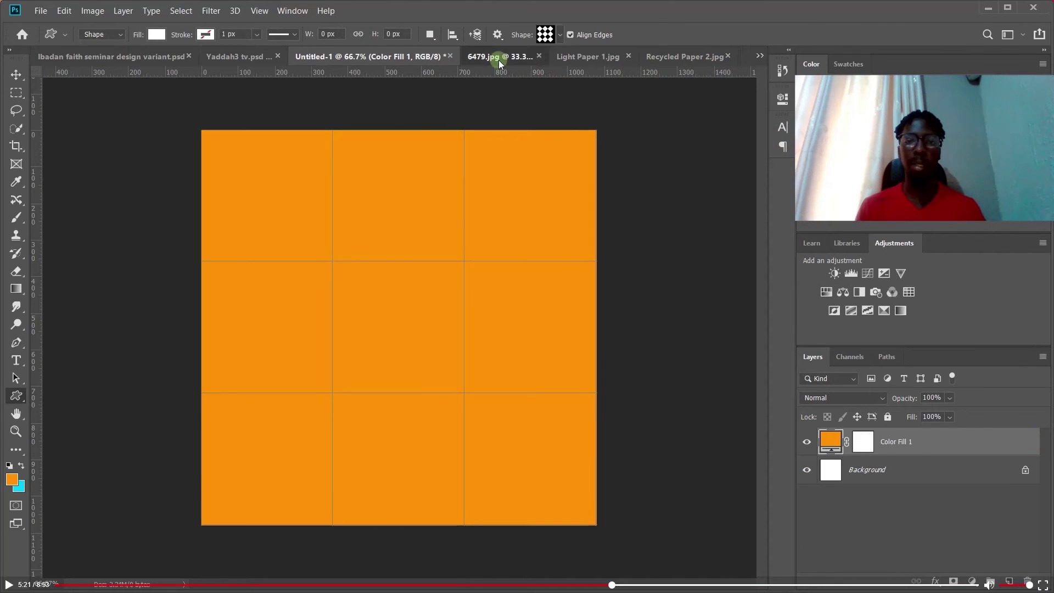
- Copy the whole 6479.jpg texture and paste it into Untitled-1 above the orange fill
left_click(498, 61)
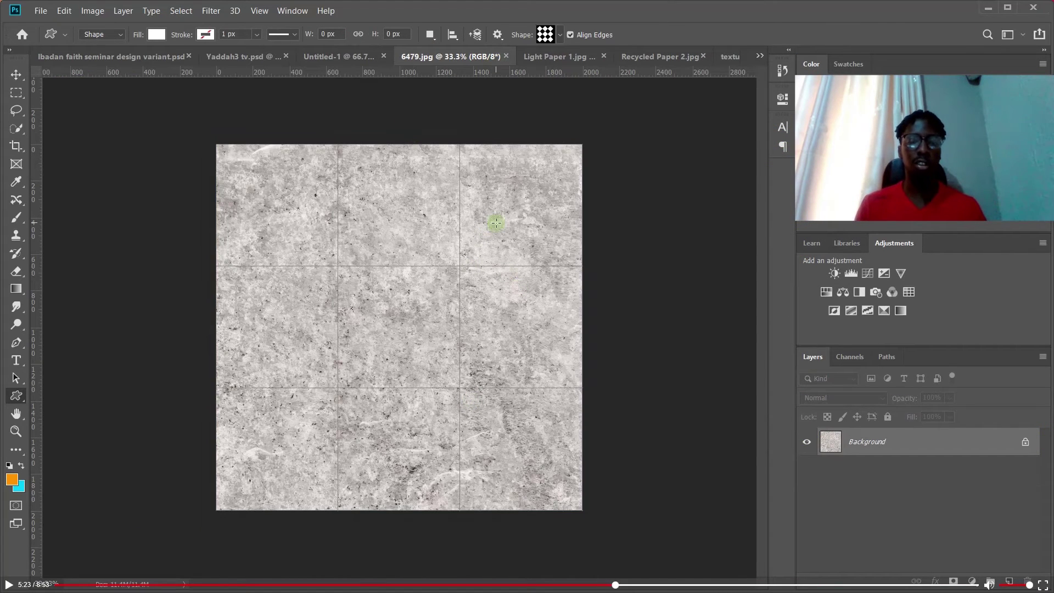
key("ctrl+a")
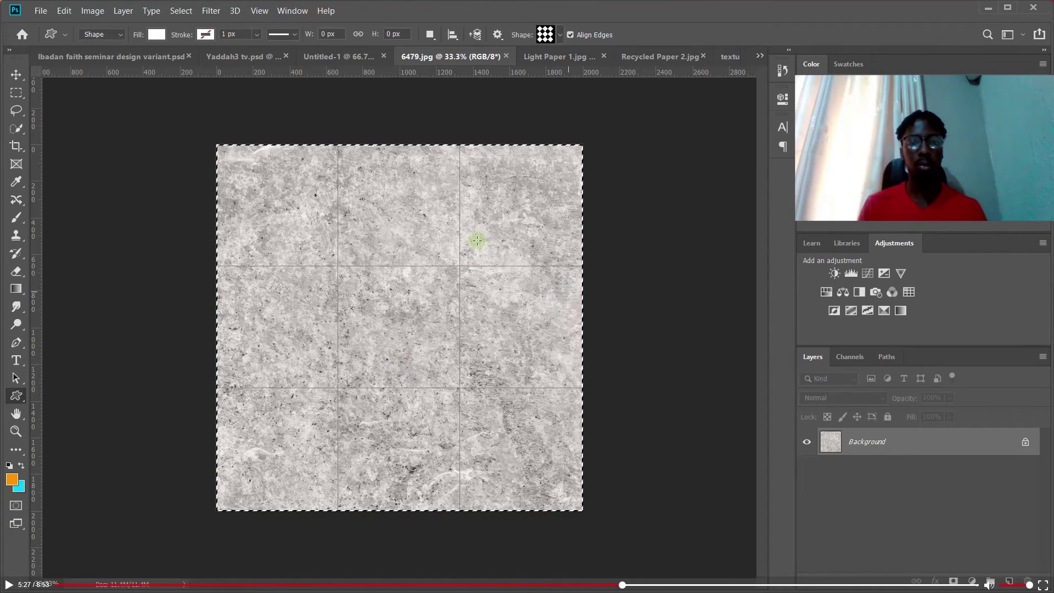
left_click(350, 57)
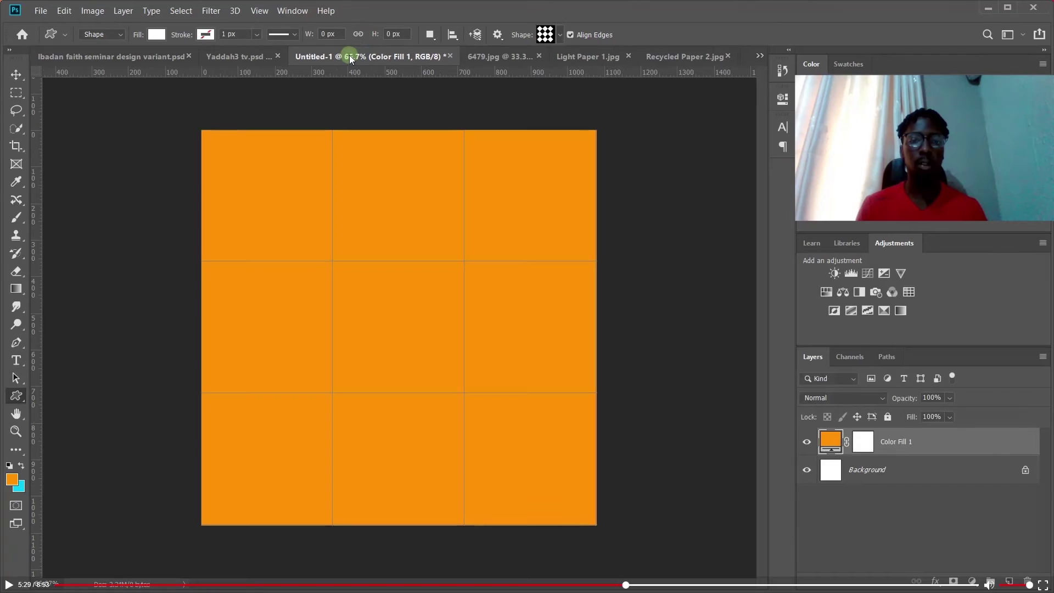
key("ctrl+v")
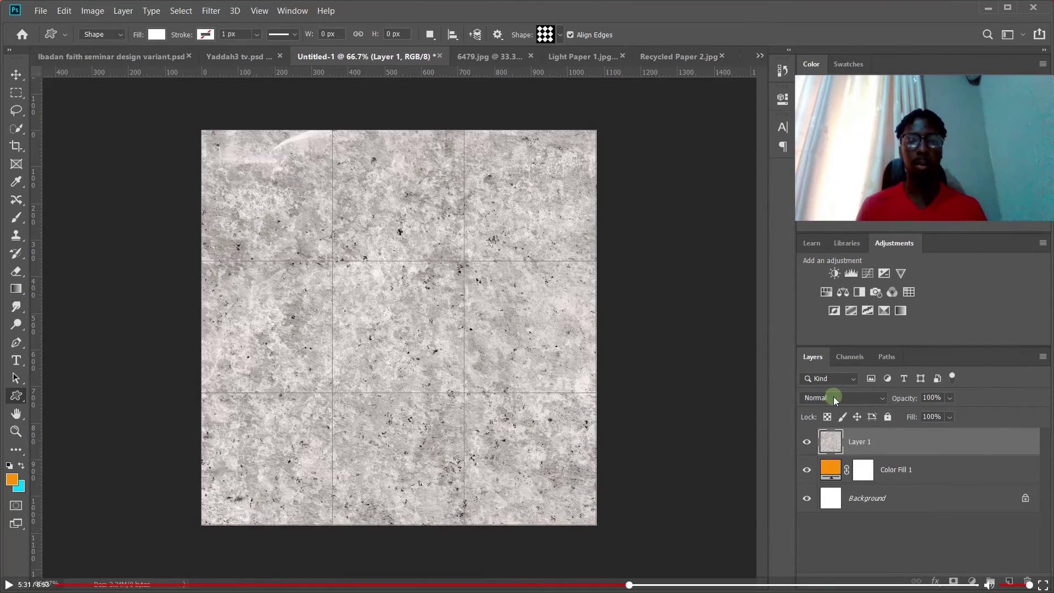
- Blend the pasted 6479 texture layer with Multiply at 12% opacity and hide the guides
left_click(838, 391)
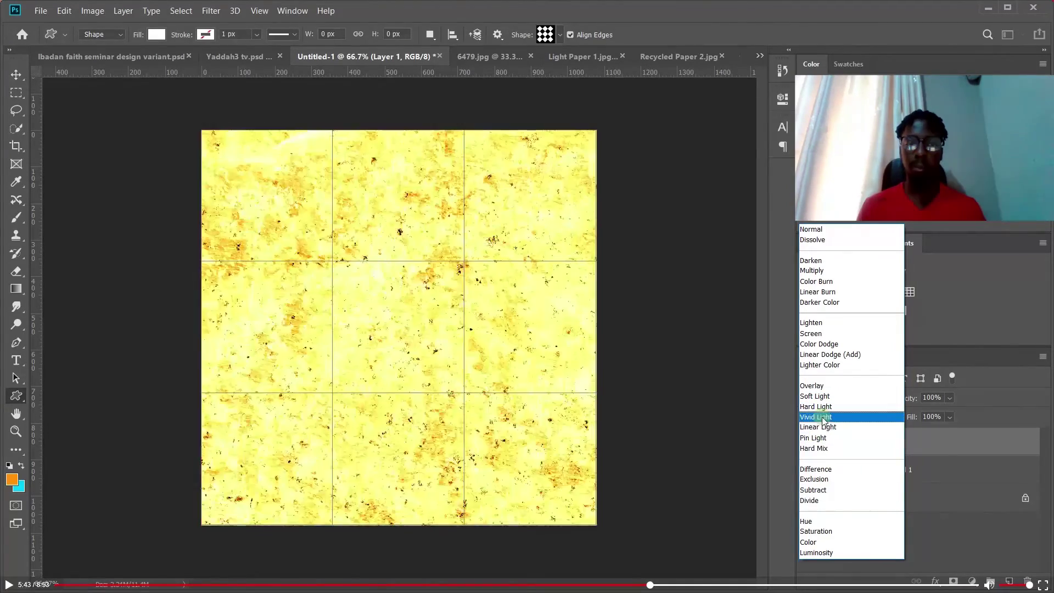
left_click(815, 273)
left_click_drag(917, 400, 848, 400)
key("ctrl+h")
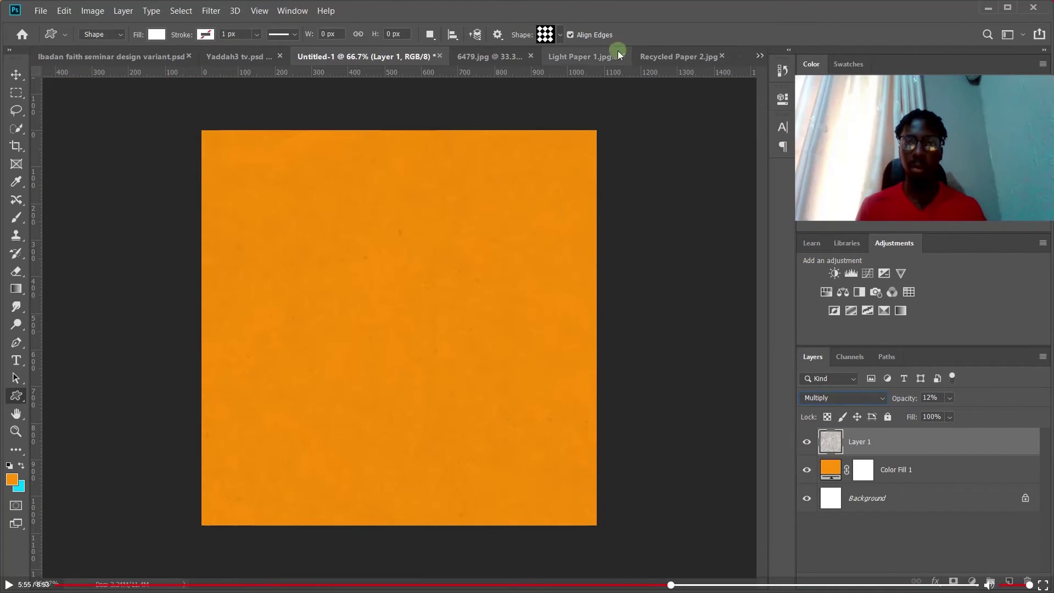
- Copy the entire Recycled Paper 2.jpg image, return to Untitled-1 and hide Layer 1
left_click(591, 58)
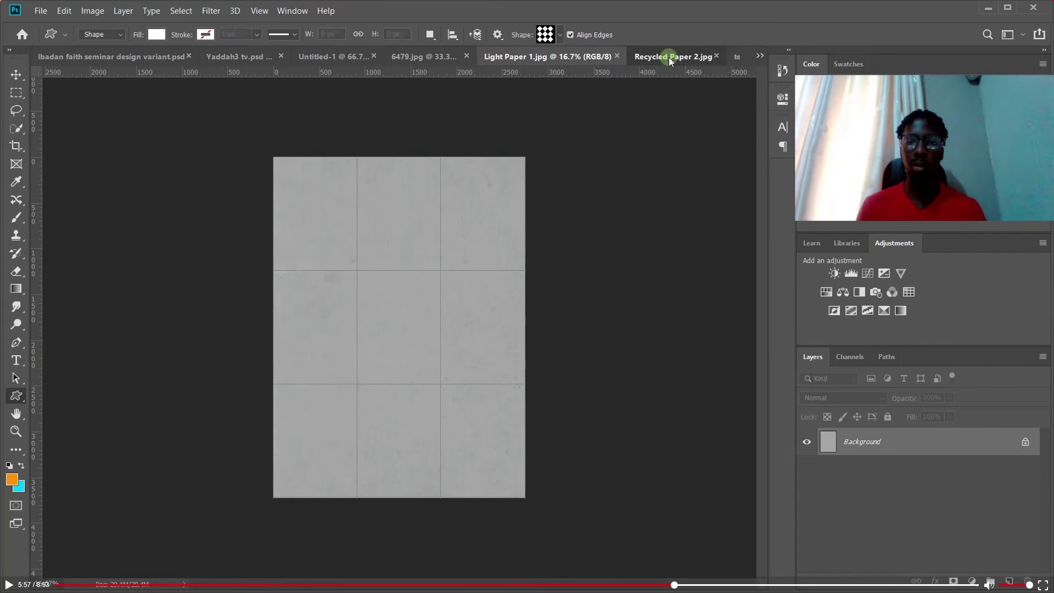
left_click(669, 57)
key("ctrl+a")
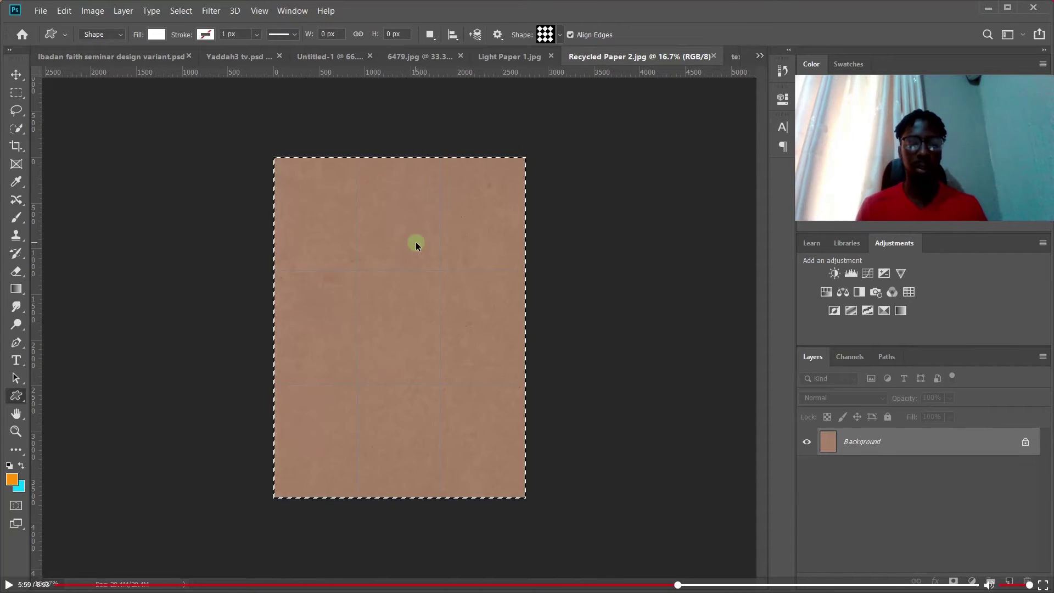
left_click(330, 57)
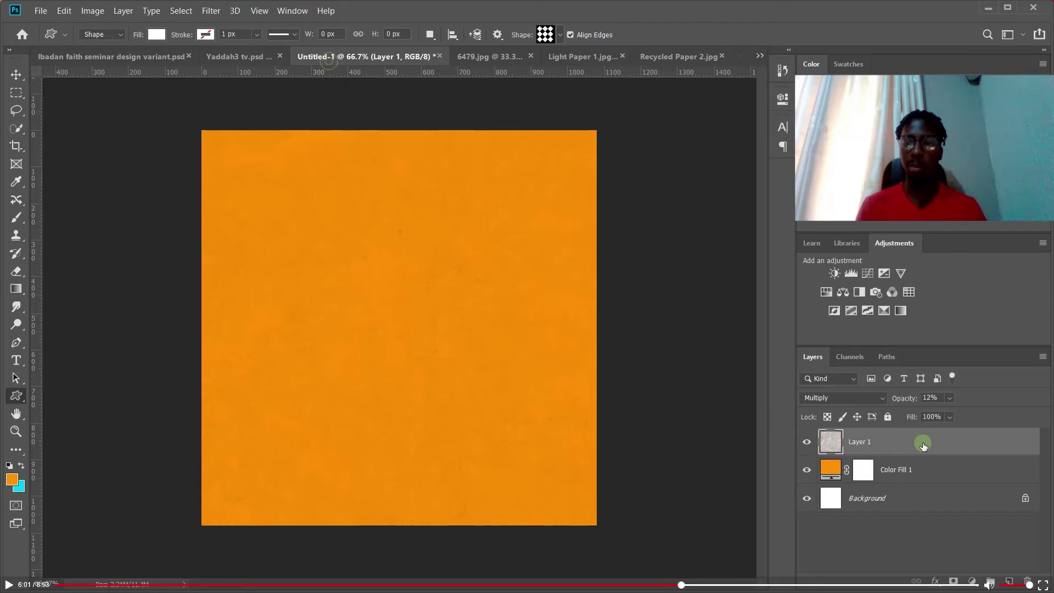
- Paste the recycled paper texture as a new layer above Layer 1 and set its blending mode to Overlay
key("ctrl+v")
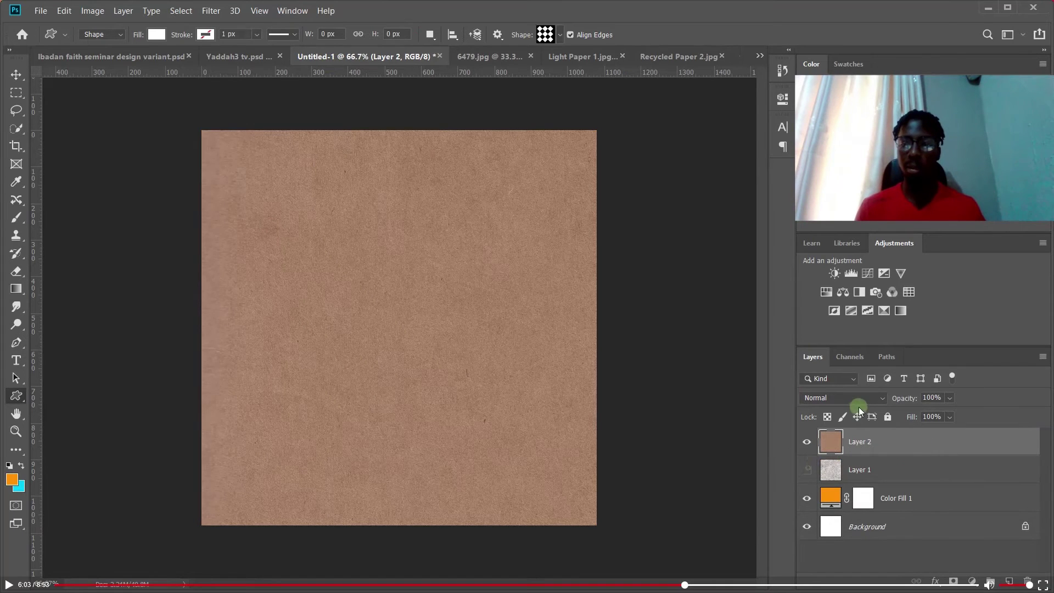
left_click(855, 399)
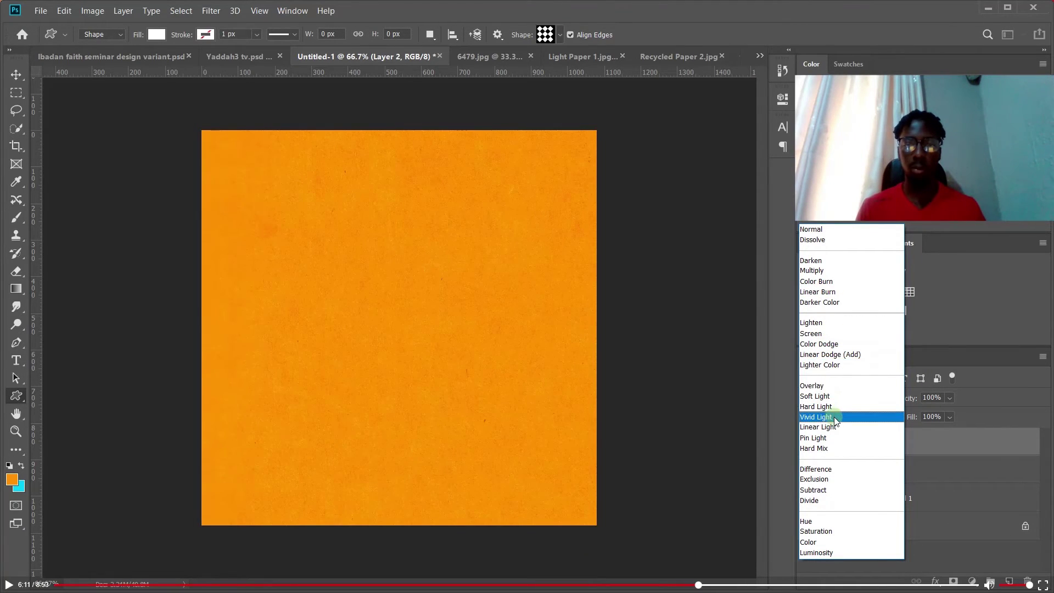
left_click(823, 386)
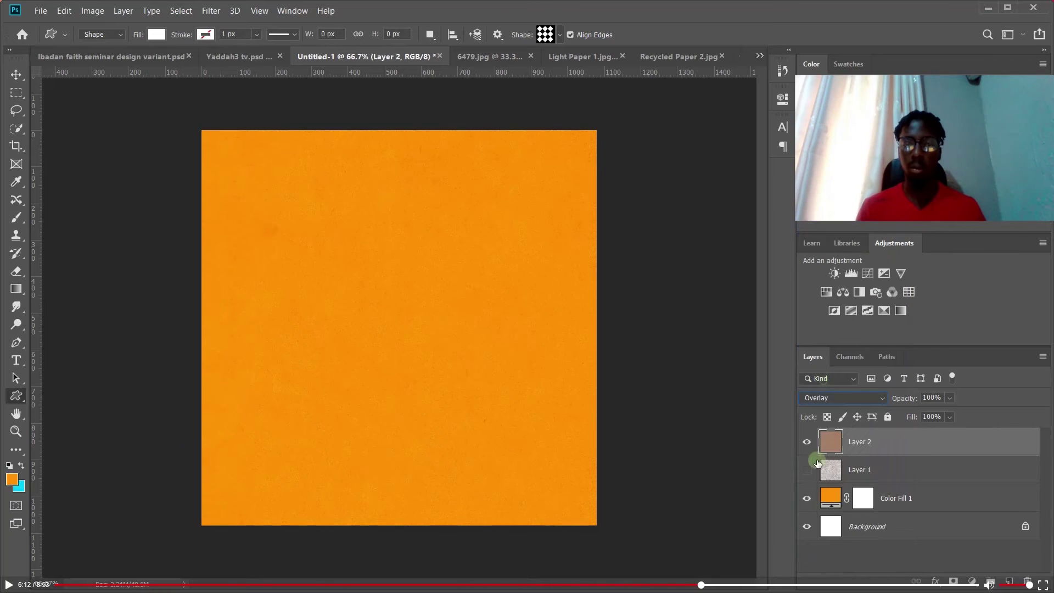
- Change the Color Fill 1 colour beneath the paper texture to teal, #00888d
double_click(830, 497)
mouse_move(627, 117)
left_mouse_down()
mouse_move(645, 119)
mouse_move(647, 133)
mouse_move(671, 128)
left_mouse_up()
left_click(669, 118)
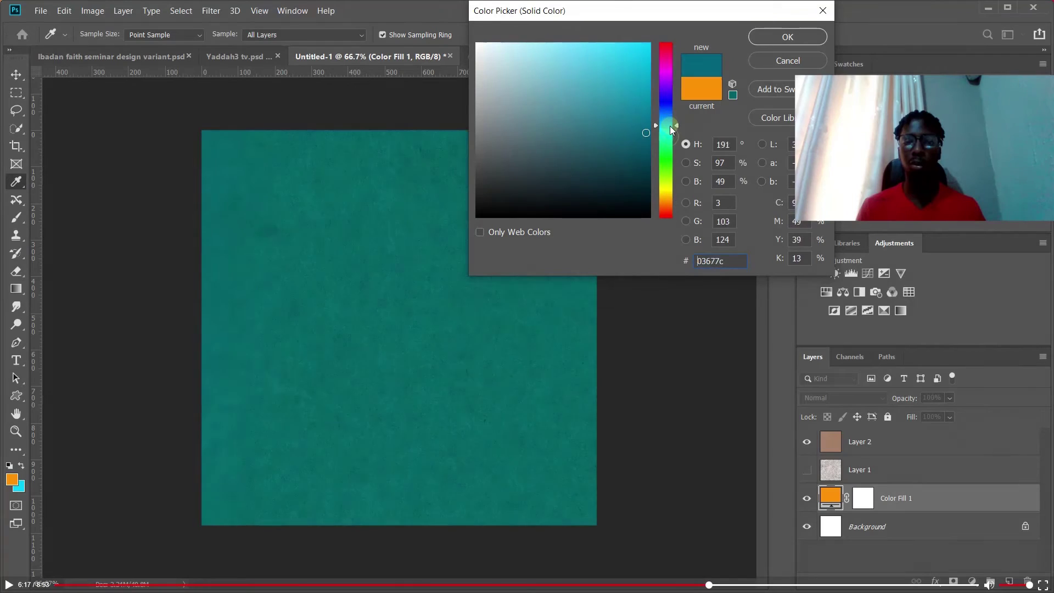
mouse_move(643, 119)
left_mouse_down()
mouse_move(654, 113)
mouse_move(678, 129)
left_mouse_up()
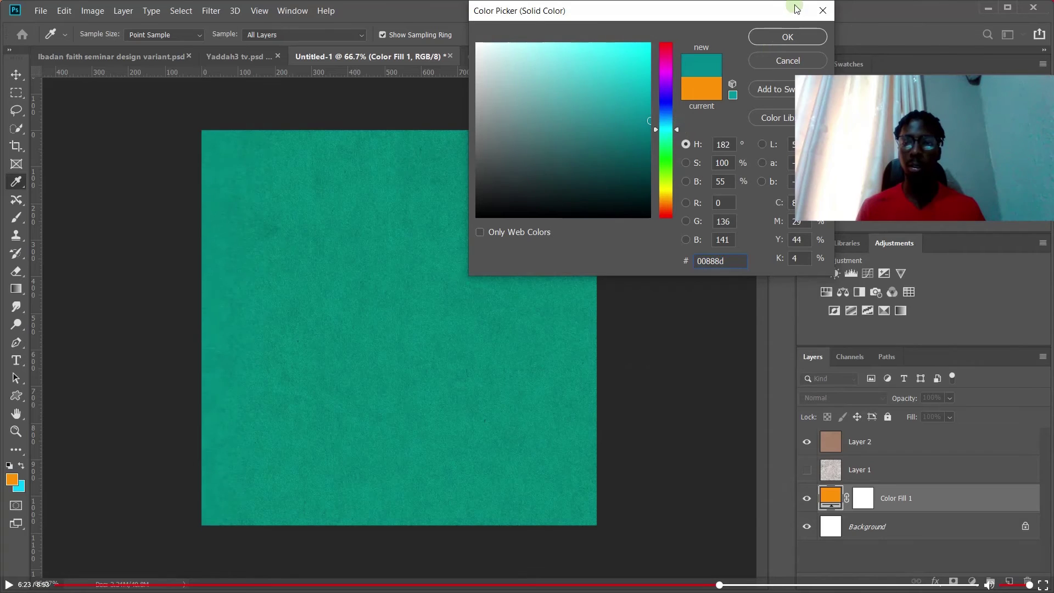
left_click(787, 35)
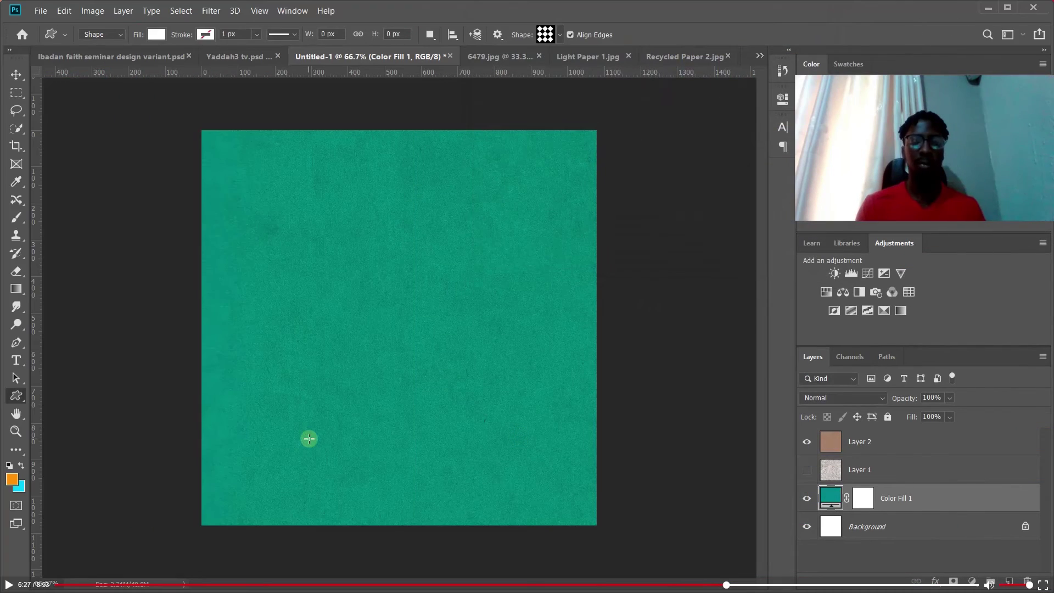
- Add white title text reading "Lord of" and "The Wall" on two lines over the teal textured background
key("t")
left_click(303, 306)
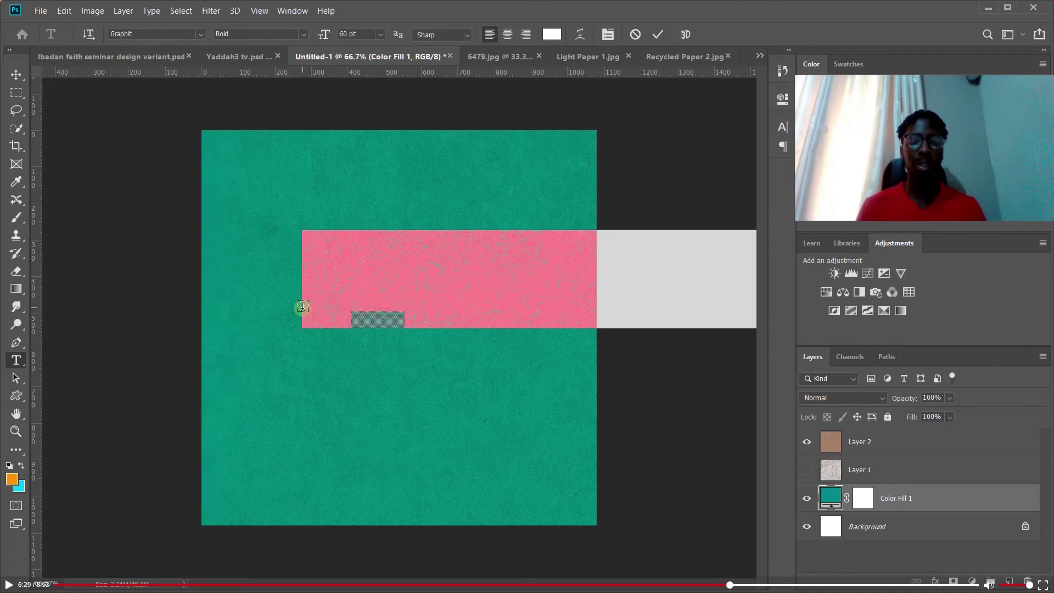
type("Lor")
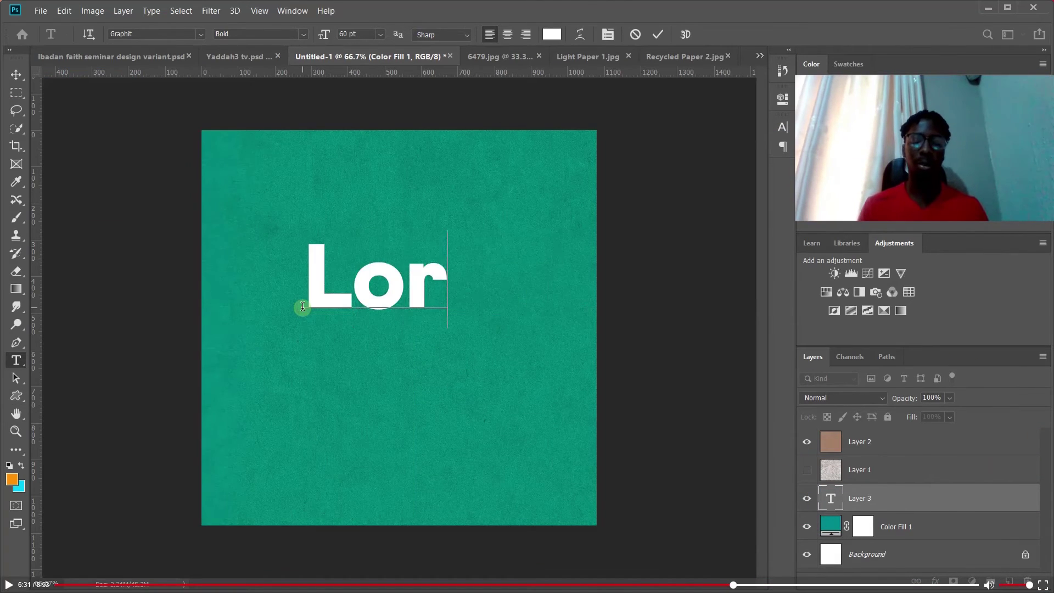
type("d of")
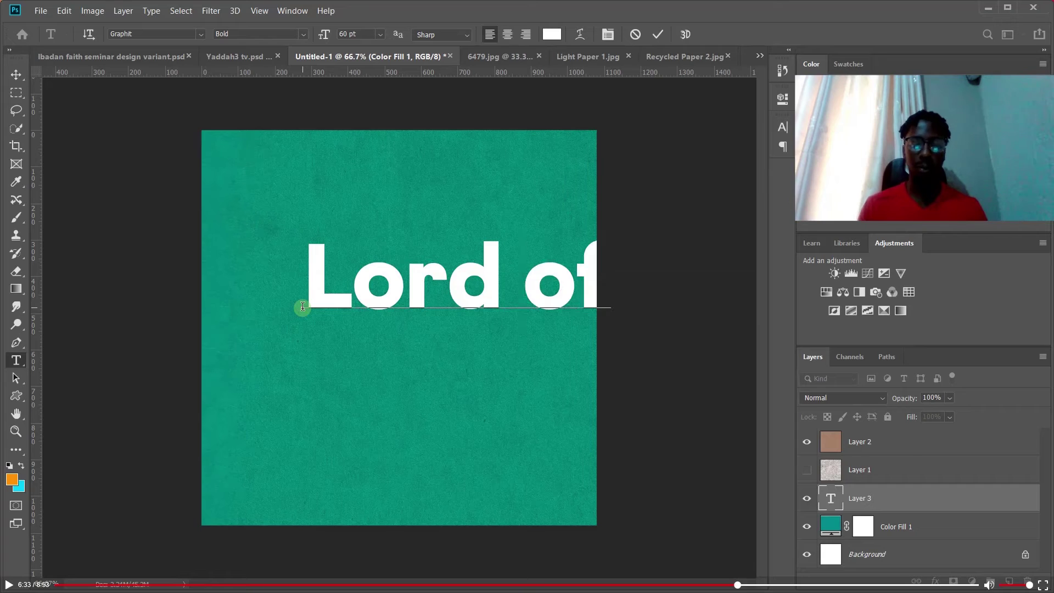
key("Return")
type("The")
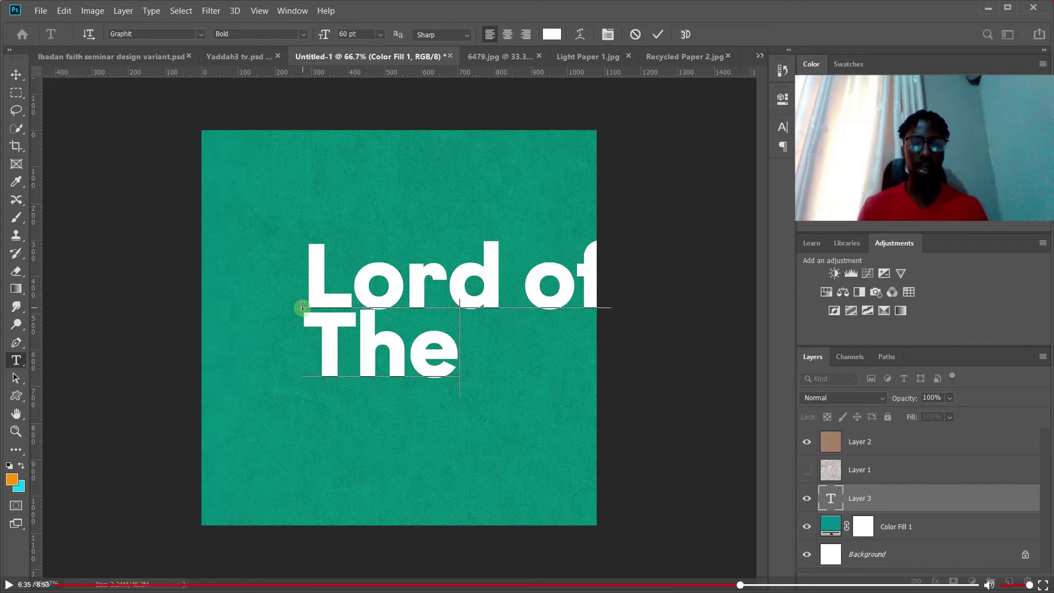
type(" Wor")
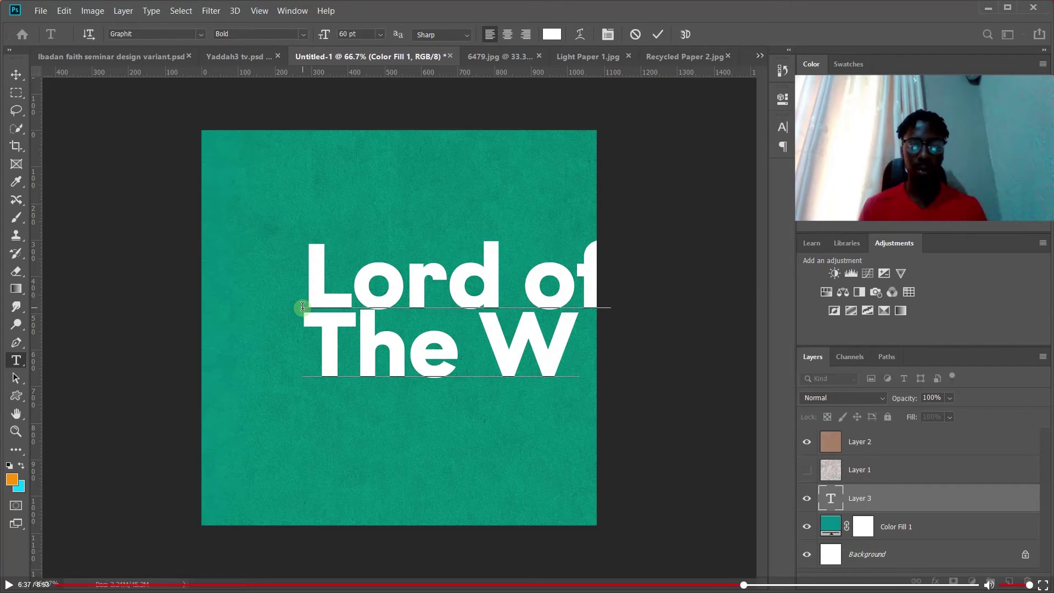
left_click(658, 34)
- Set the title text's tracking to -30 and its leading to 55 pt
left_click(789, 126)
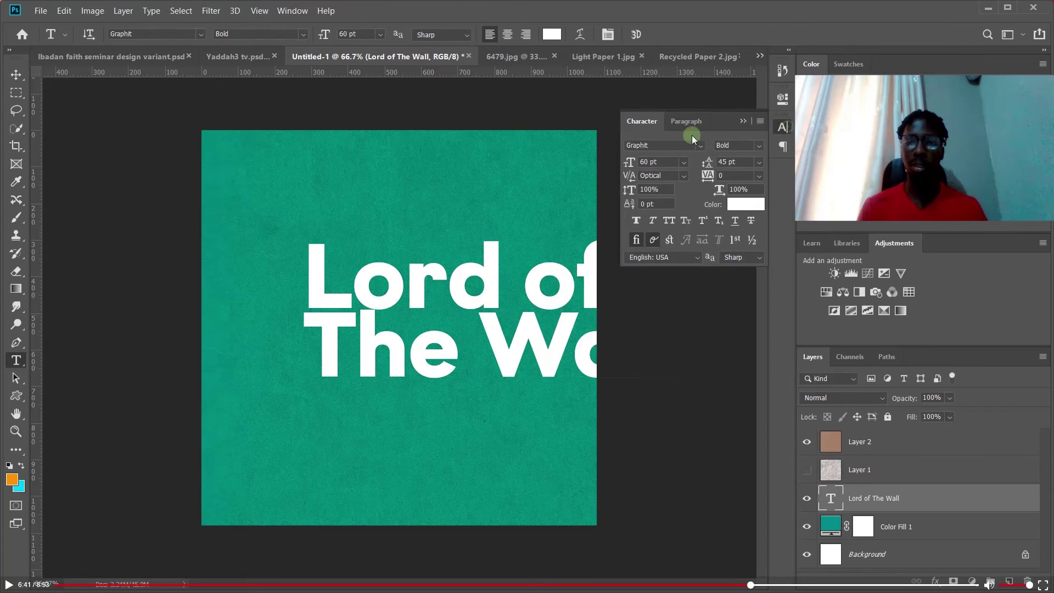
left_click_drag(728, 174, 531, 172)
type("-")
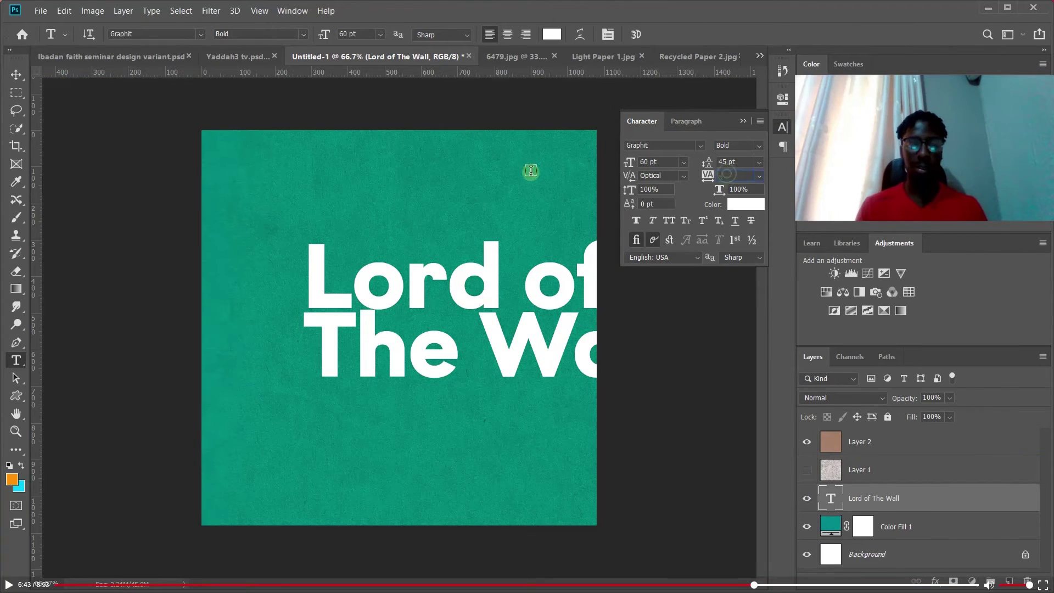
type("30")
key("Return")
left_click(683, 175)
left_click(713, 167)
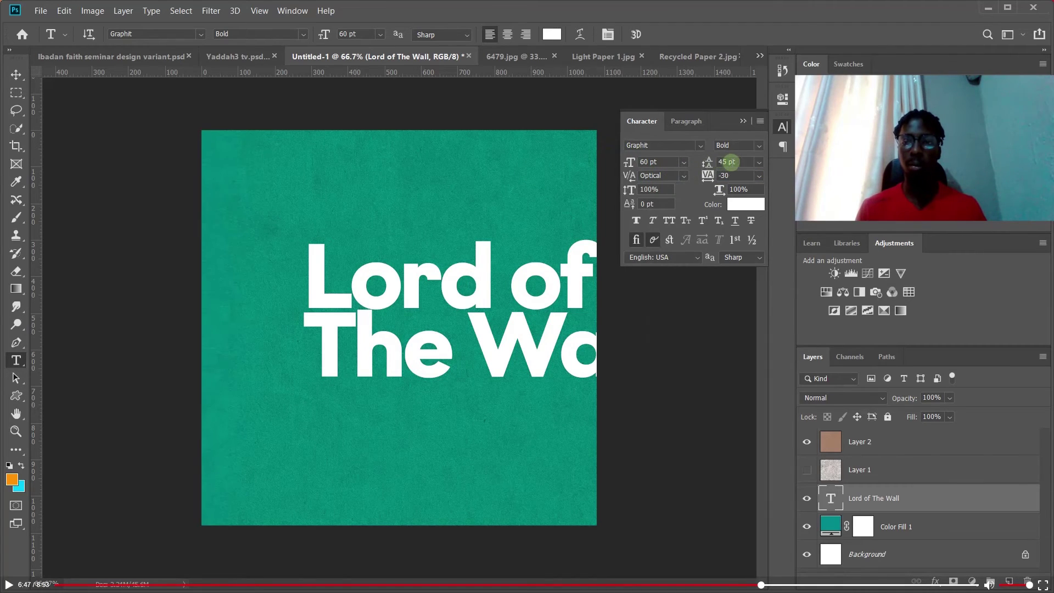
left_click_drag(727, 161, 584, 162)
type("5")
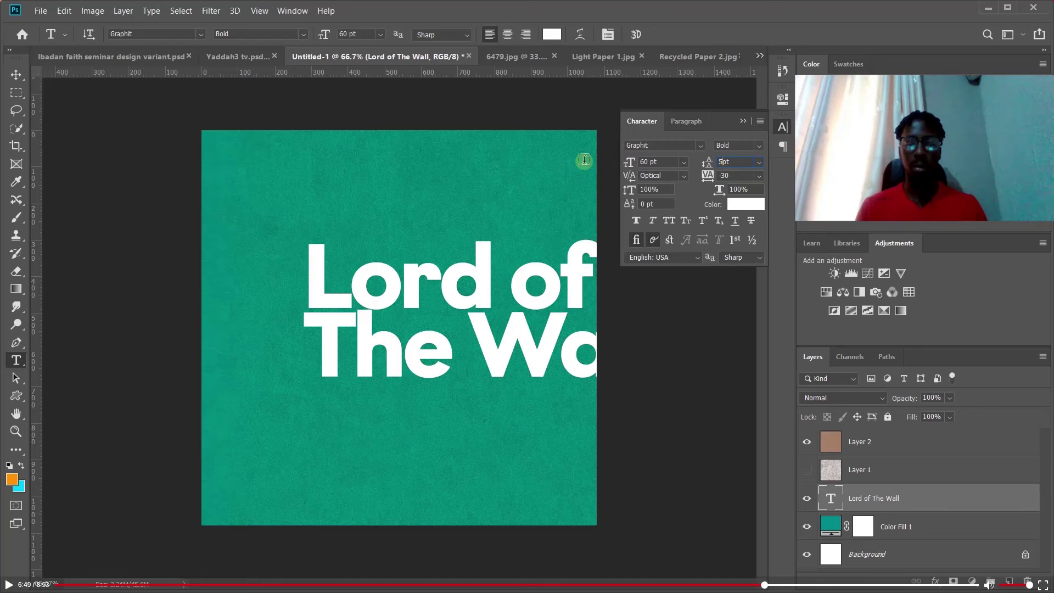
type("5")
key("Return")
- Move the title leftward onto the canvas and scale it down to about 41.5 pt
key("v")
left_click_drag(577, 357, 484, 350)
key("ctrl+t")
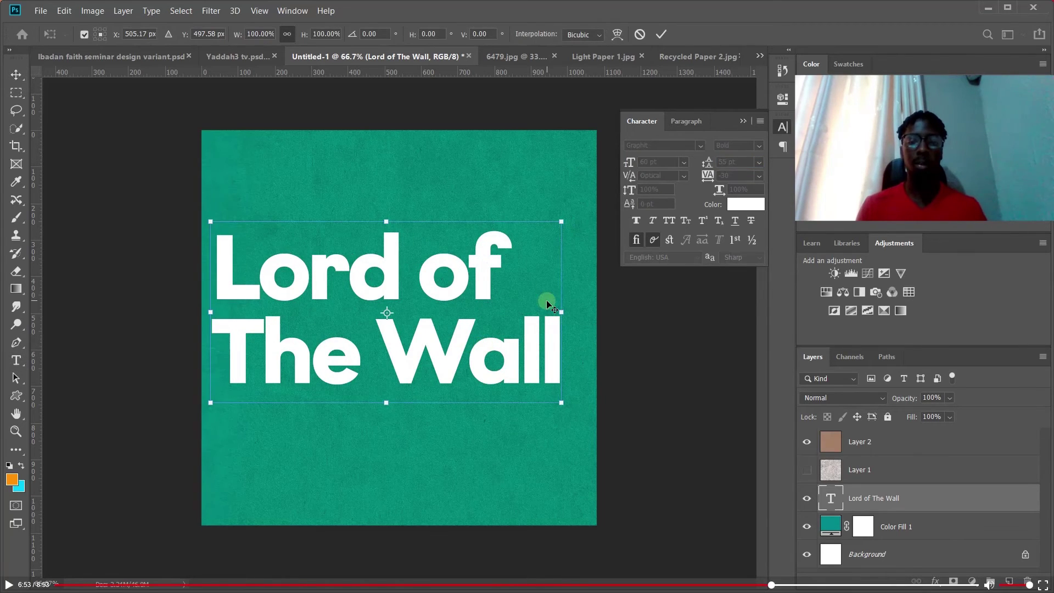
left_click_drag(560, 404, 502, 384)
key("Return")
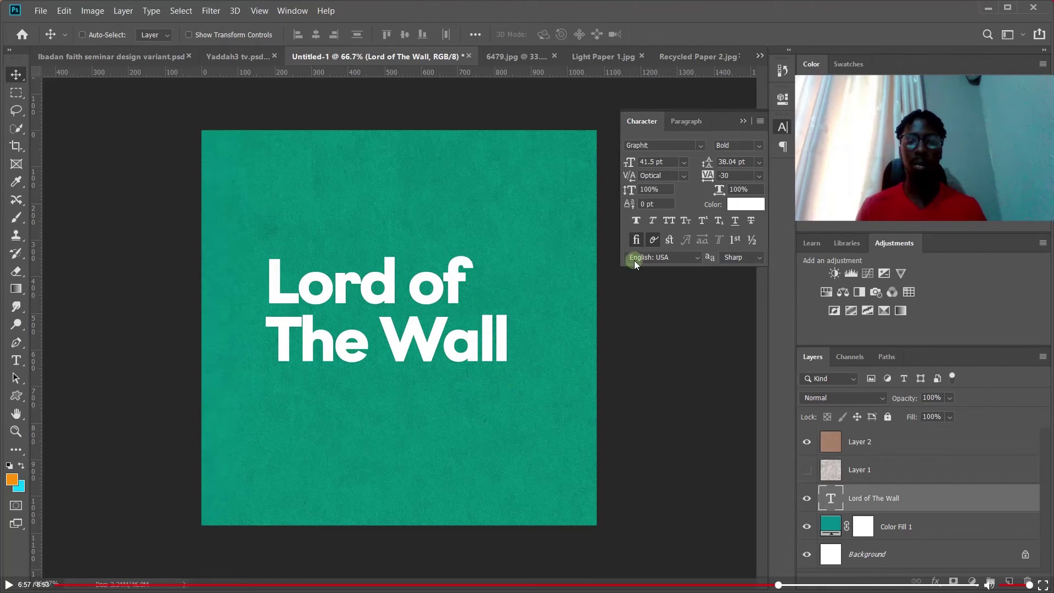
- Try All Caps on the title, undo it, and nudge the text slightly left and down
left_click(669, 220)
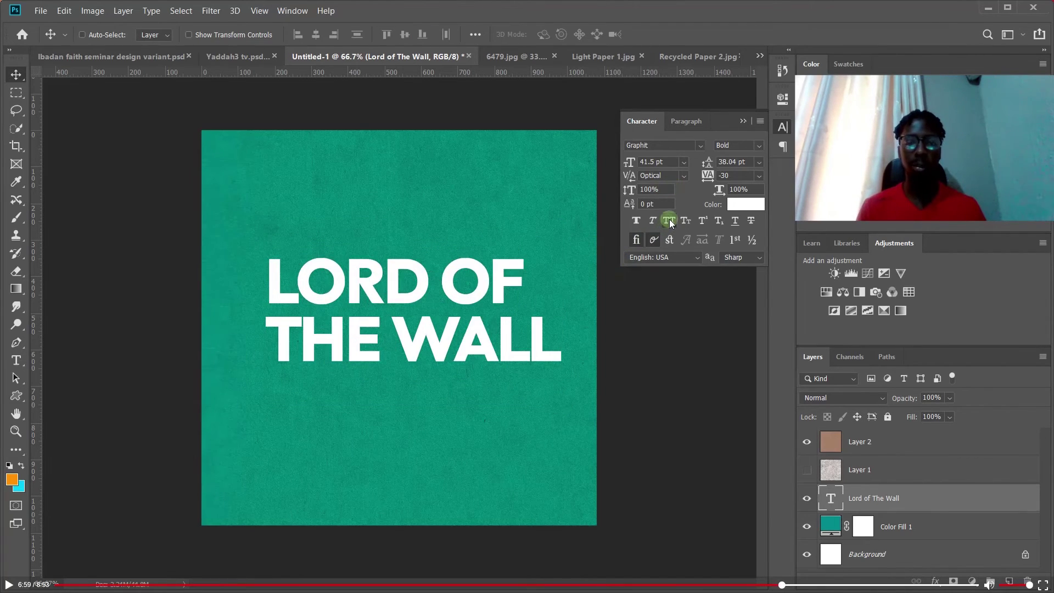
key("ctrl+z")
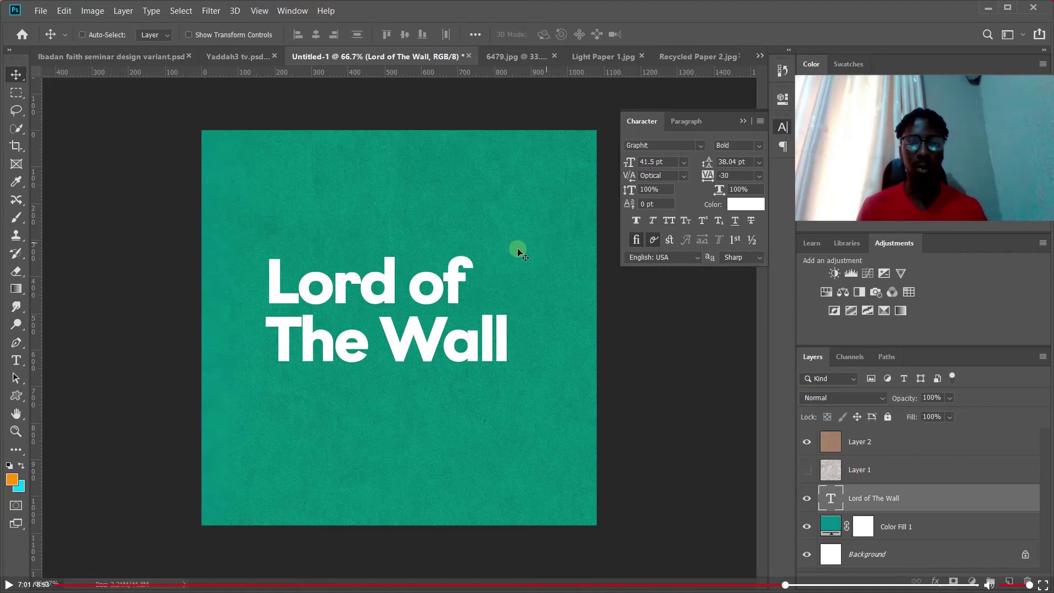
mouse_move(501, 280)
left_mouse_down()
mouse_move(497, 263)
mouse_move(495, 287)
left_mouse_up()
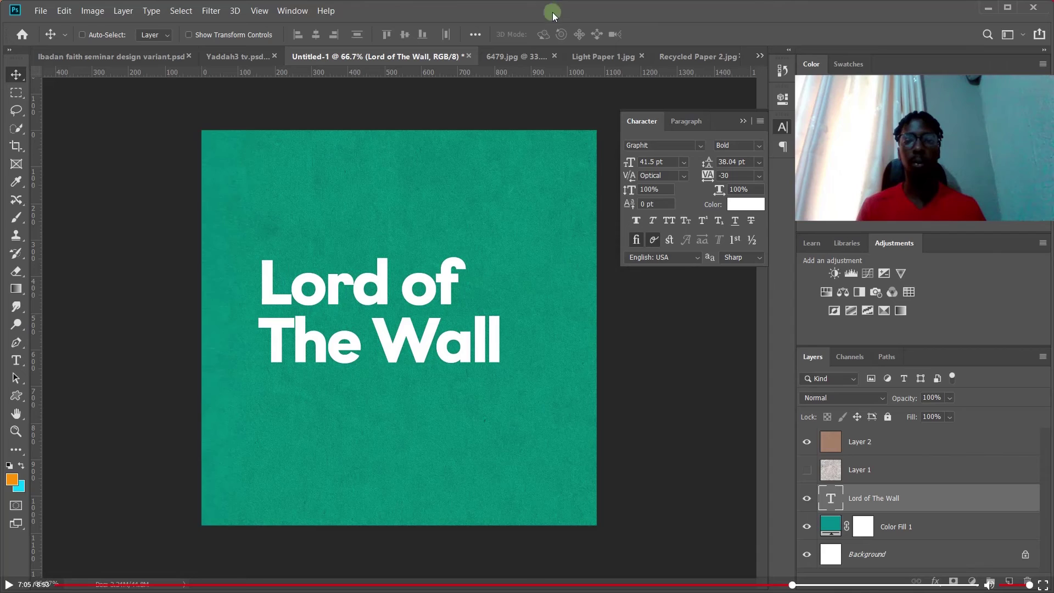
- Copy the entire texture3.jpg wood image and return to the Untitled-1 document
right_click(519, 56)
left_click(514, 43)
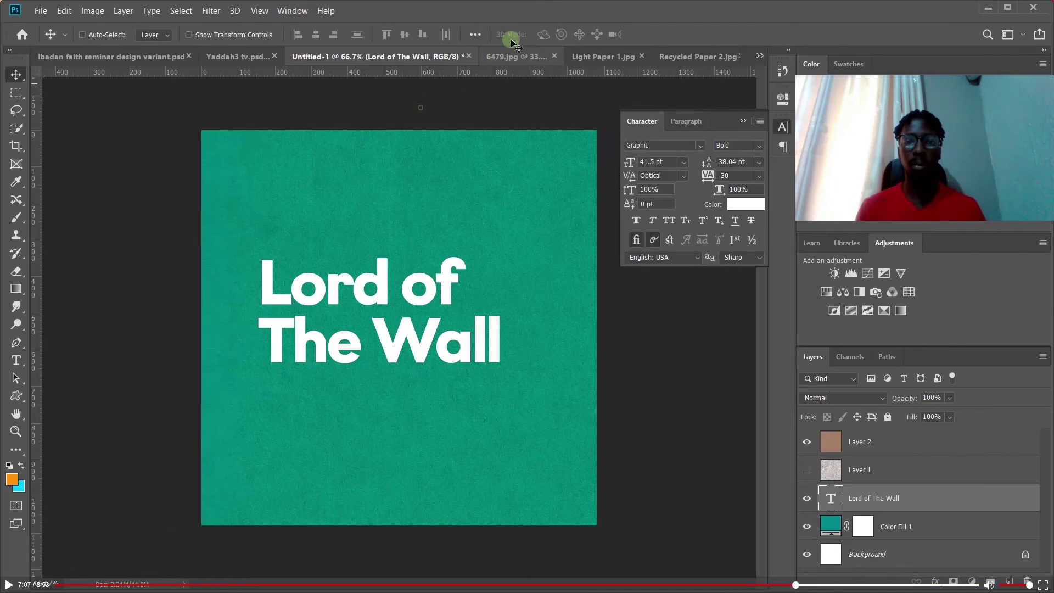
left_click(691, 55)
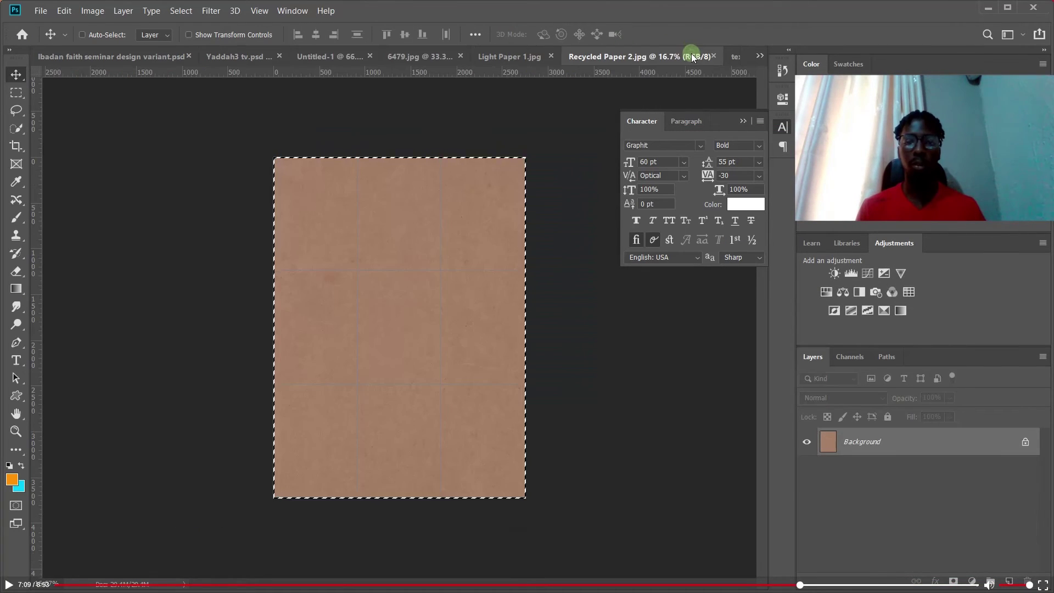
left_click(737, 57)
key("ctrl")
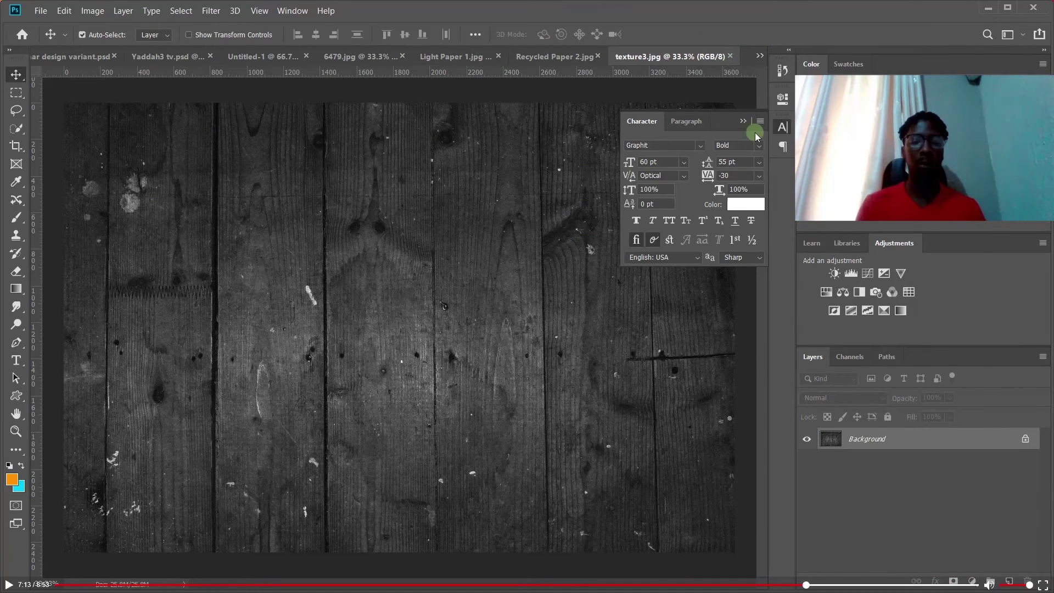
key("ctrl+a")
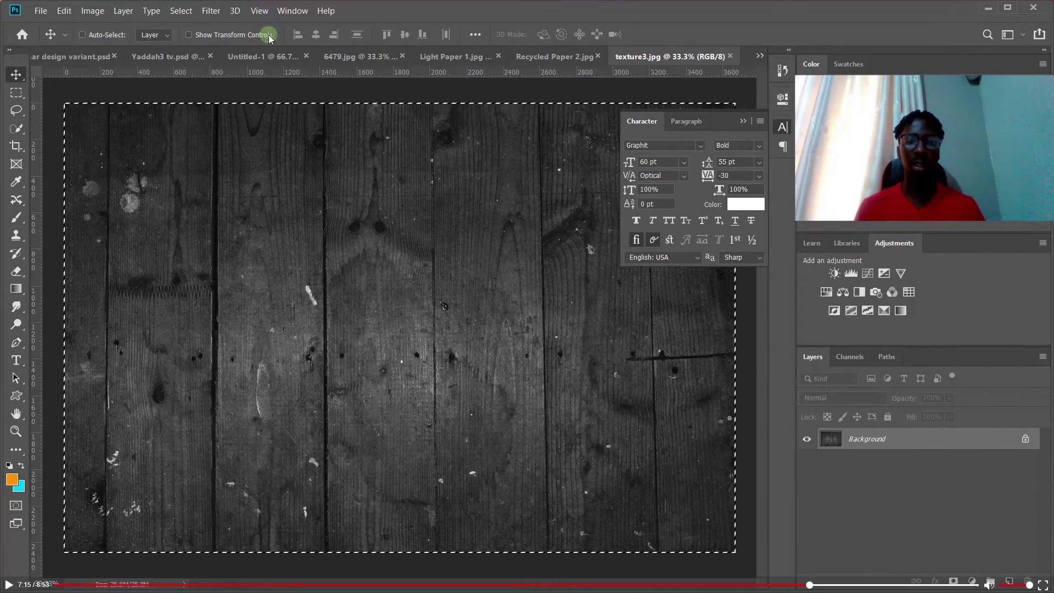
right_click(269, 60)
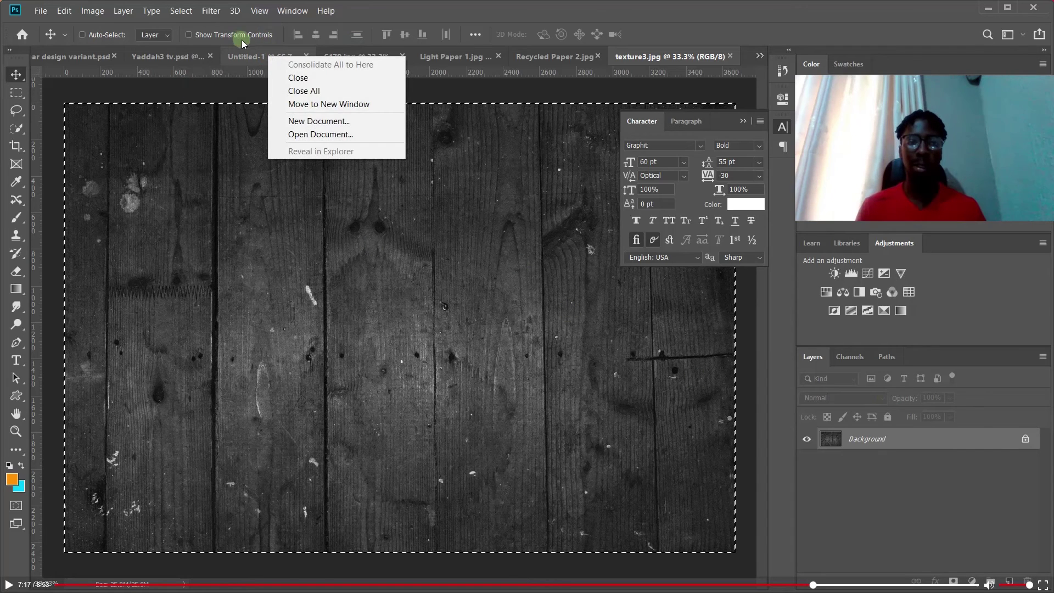
left_click(245, 59)
left_click(246, 58)
left_click(246, 58)
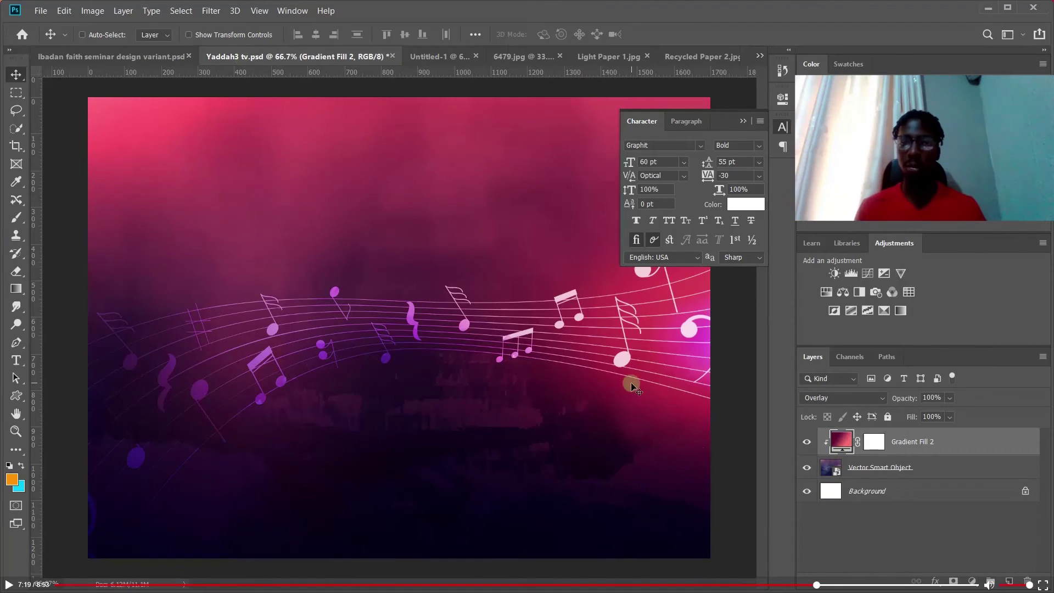
left_click(433, 57)
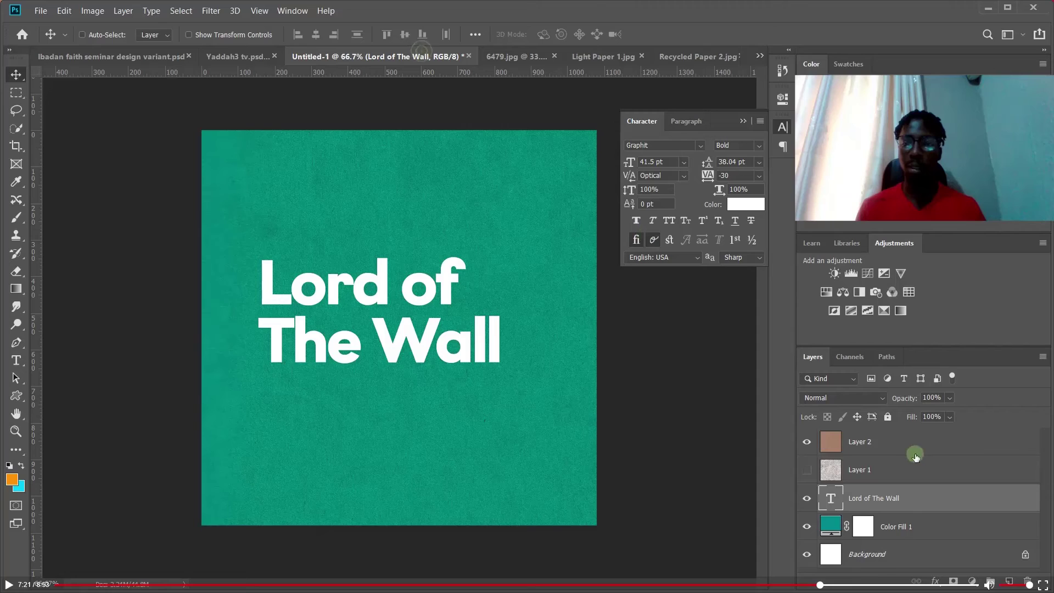
- Delete the two old texture layers, Layer 2 and Layer 1, from Untitled-1
left_click(911, 531)
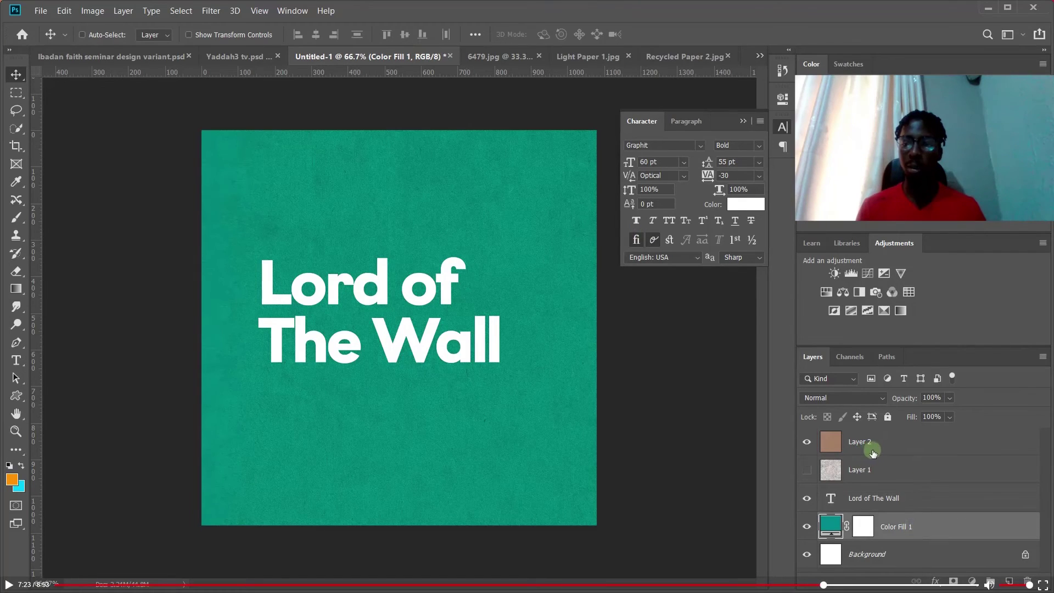
left_click(873, 451)
key("Delete")
key("Delete")
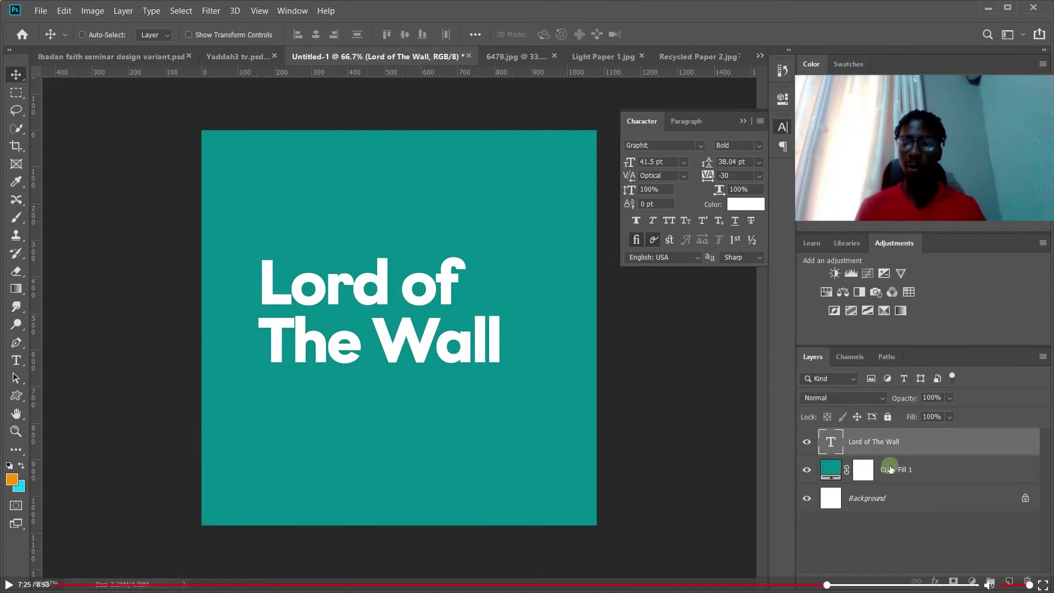
- Paste the wood texture as a new layer directly above Color Fill 1 and set its blending mode to Hard Light
left_click(881, 469)
key("ctrl+z")
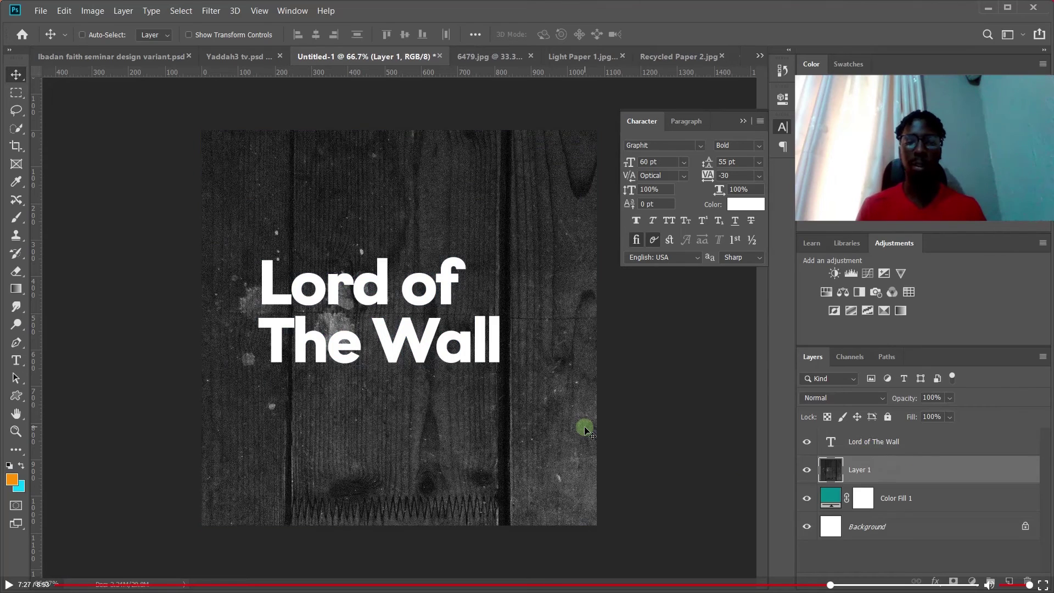
left_click(831, 397)
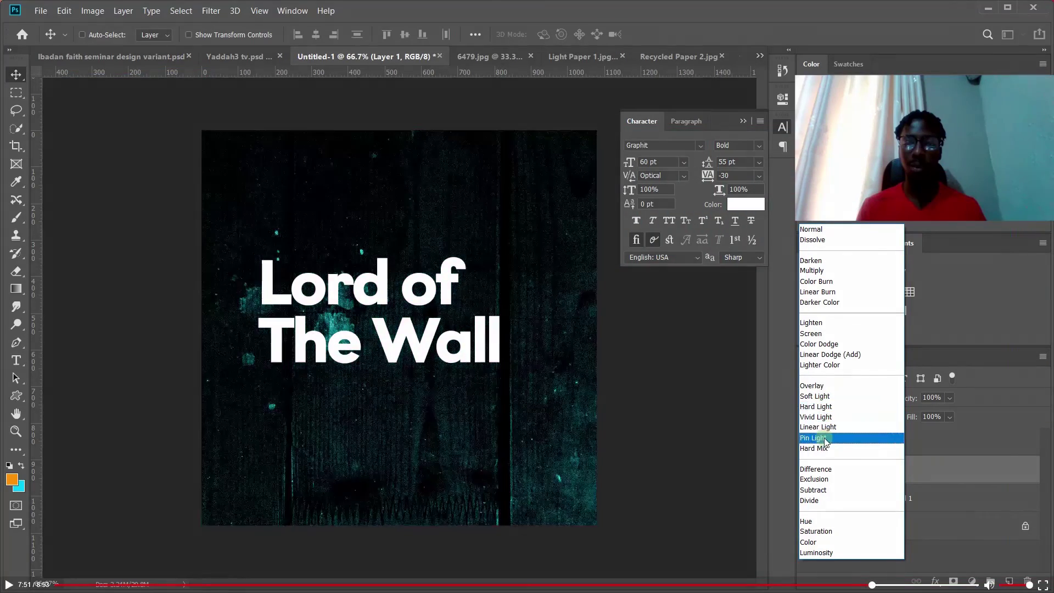
left_click(825, 406)
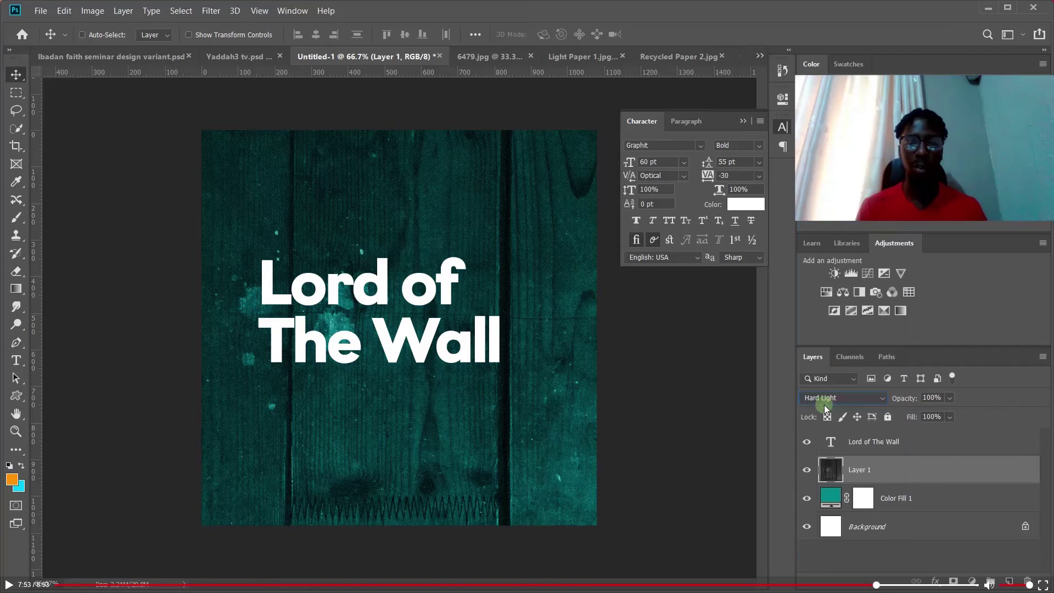
- Replace the title text with "Folk" and "Tales" on two lines
left_click(861, 446)
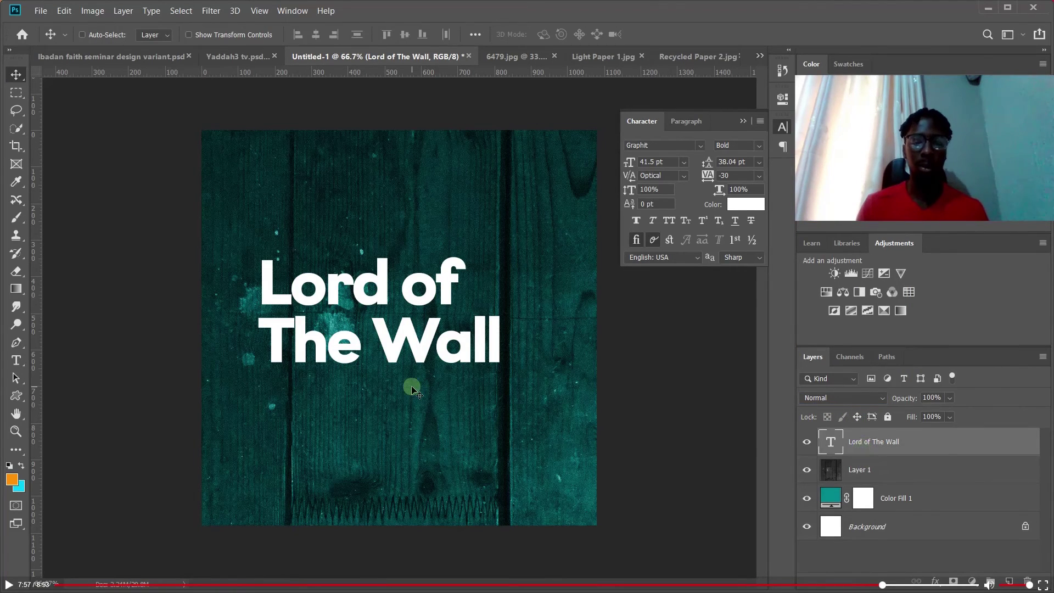
key("t")
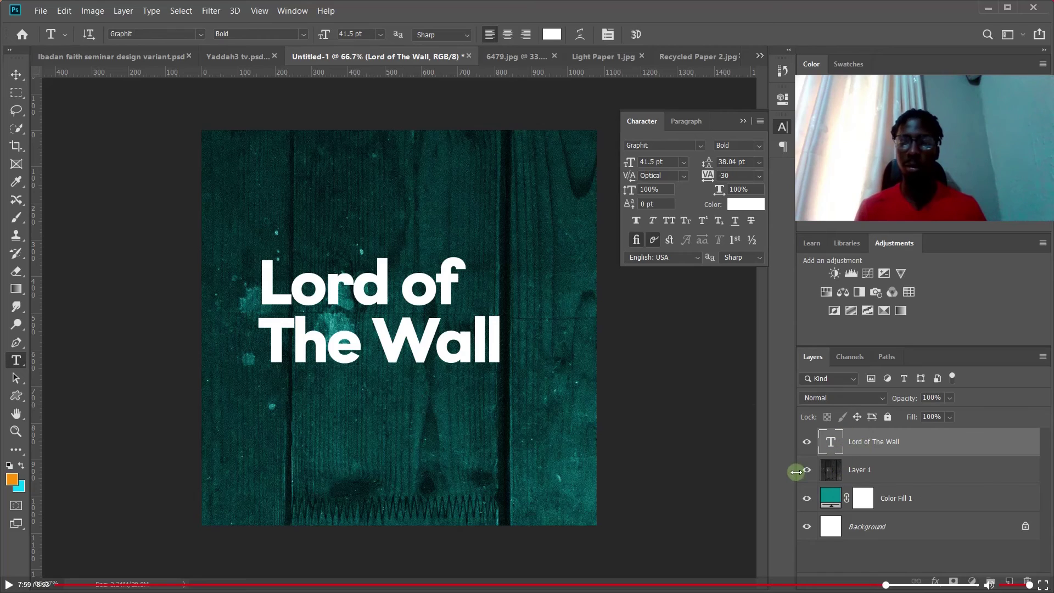
double_click(837, 445)
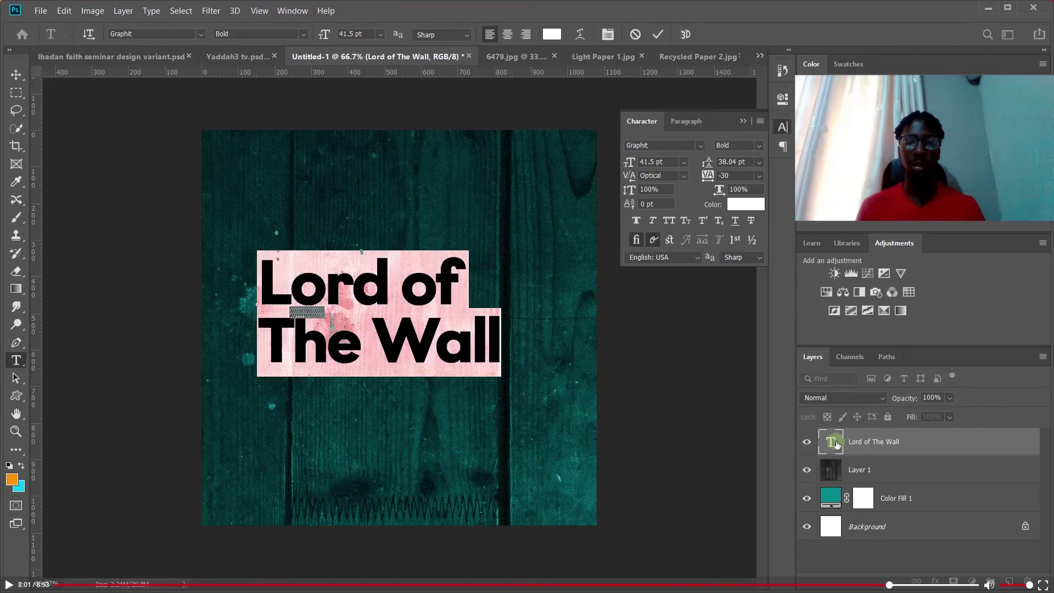
type("Folk")
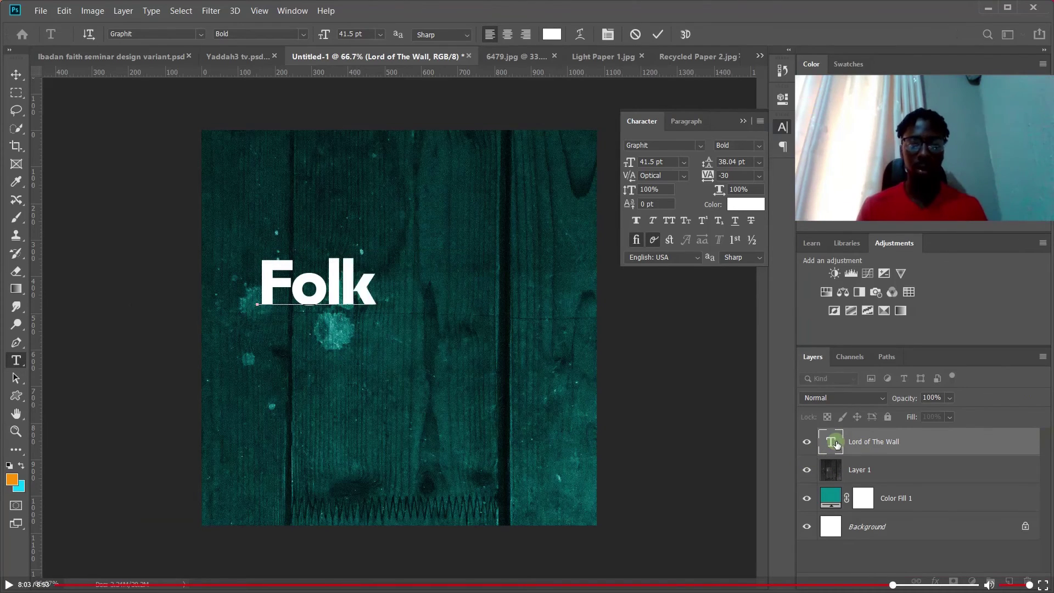
key("Return")
type("R")
key("BackSpace")
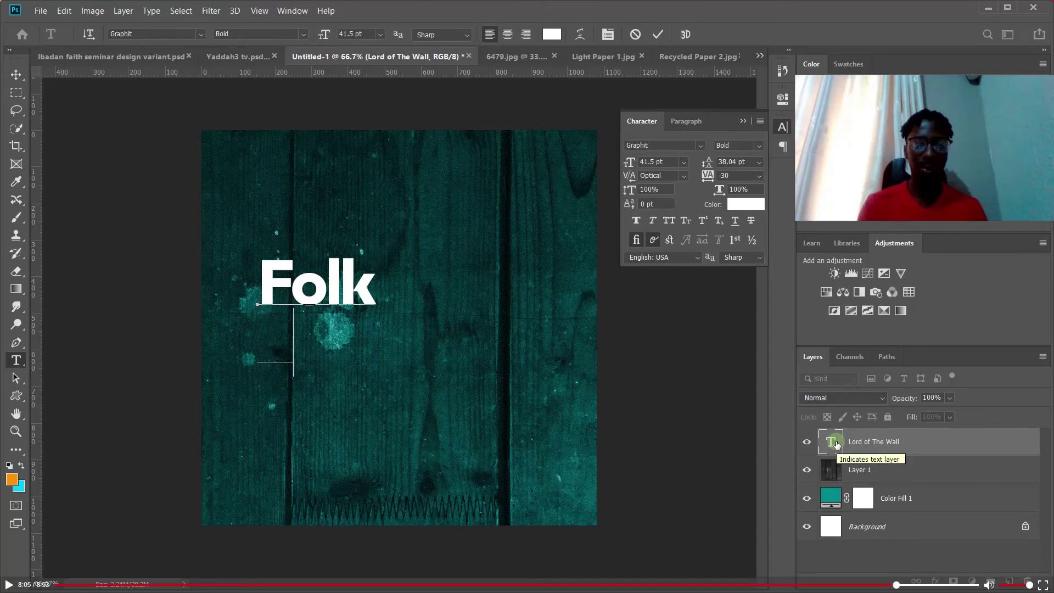
type("Tales")
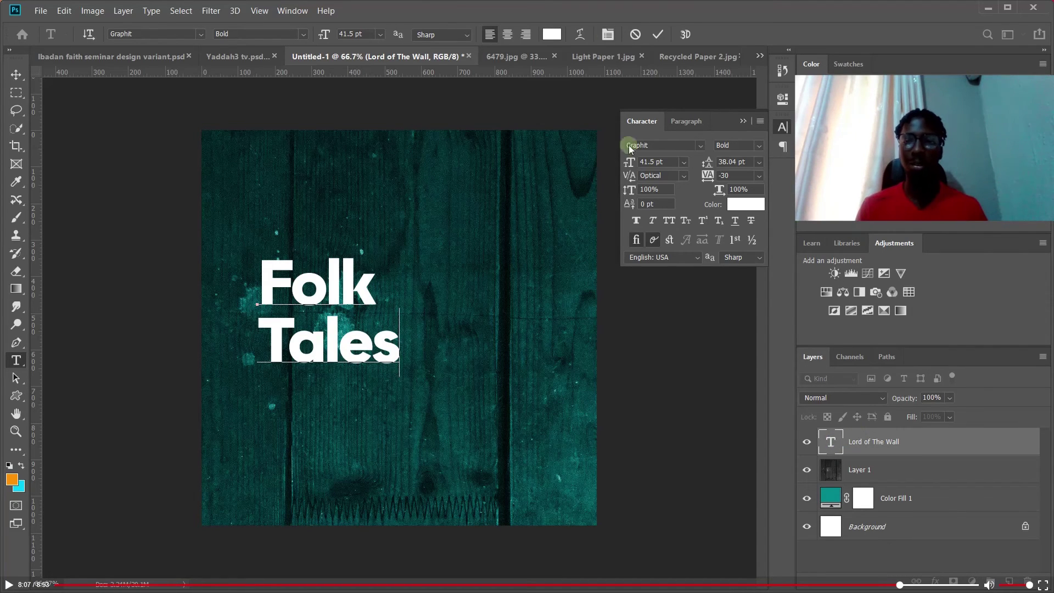
left_click(658, 34)
- Scale the Folk Tales title up proportionally to 163%, using its upper-left corner as the reference point
key("ctrl+t")
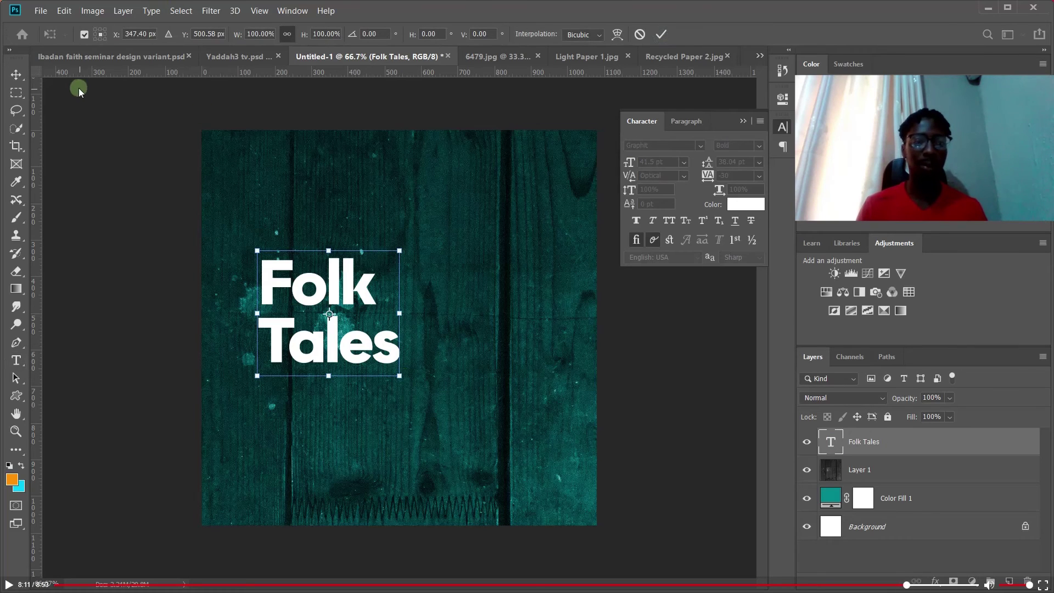
left_click(97, 31)
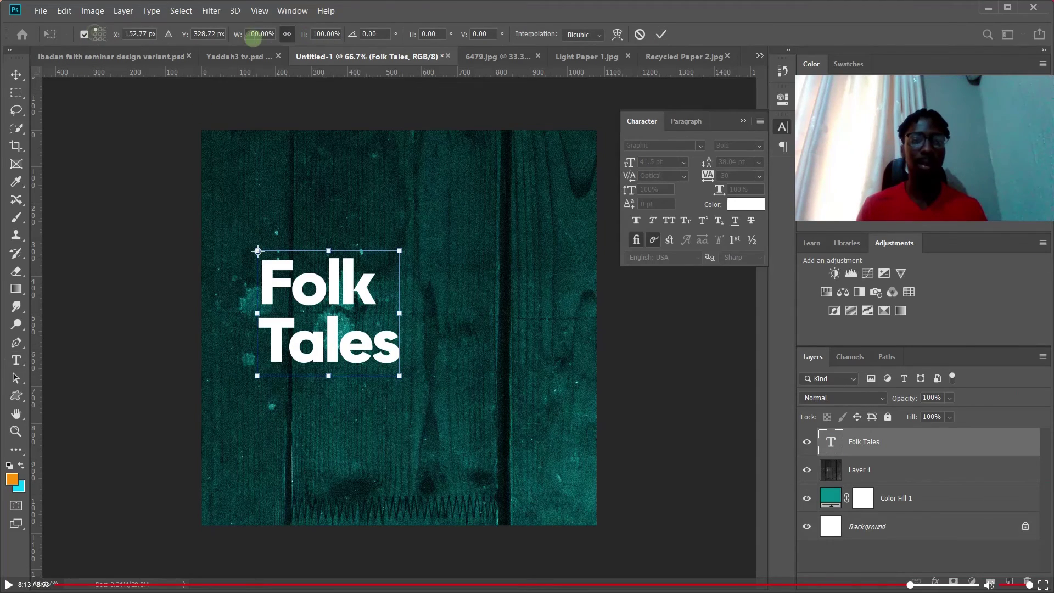
left_click_drag(234, 34, 277, 34)
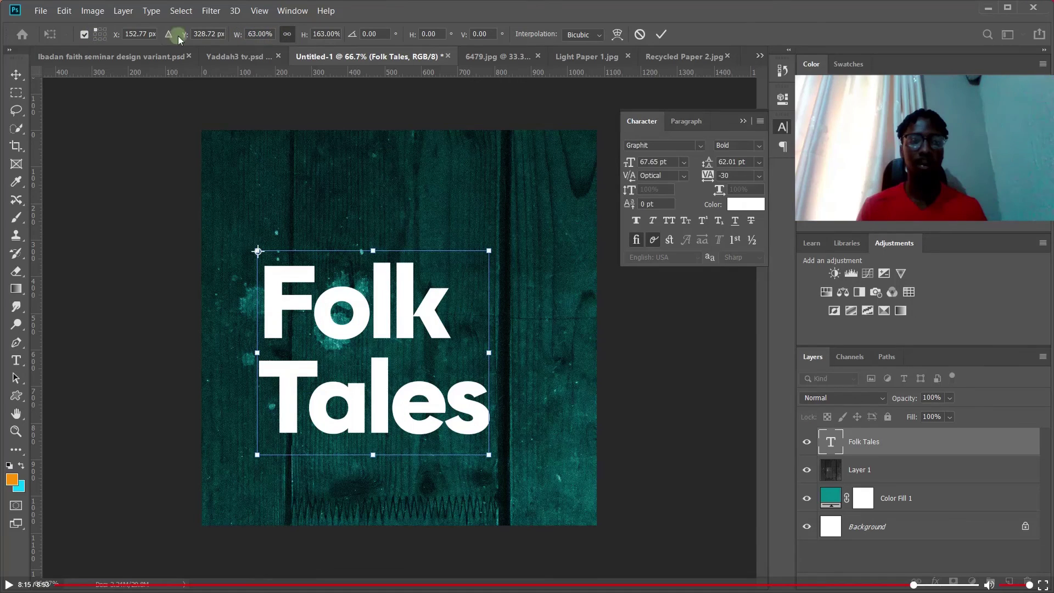
key("Return")
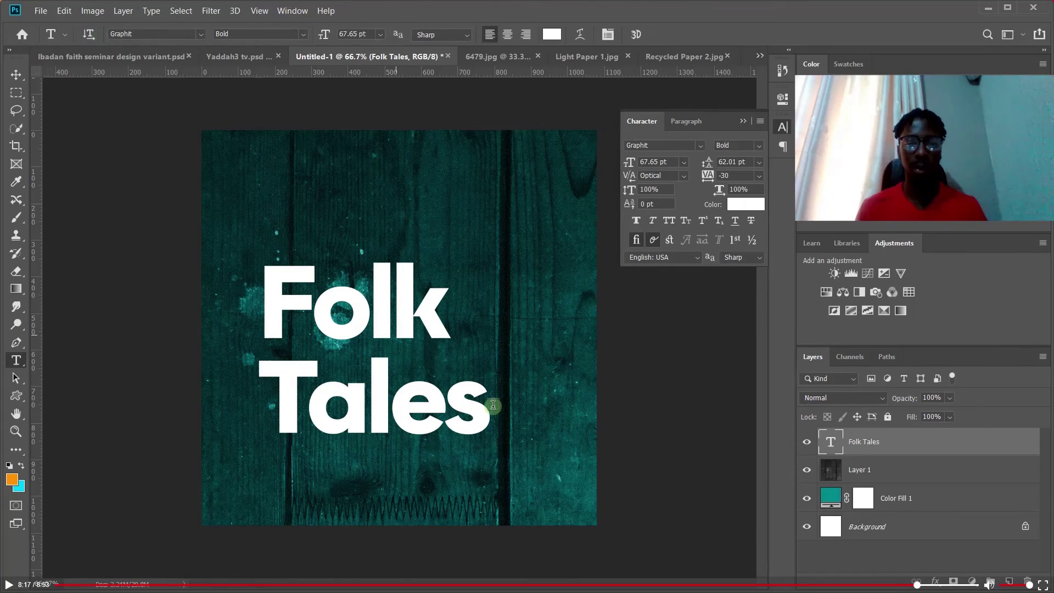
- Move the enlarged Folk Tales title up and to the right so it sits around the centre of the canvas
key("v")
right_click(399, 326)
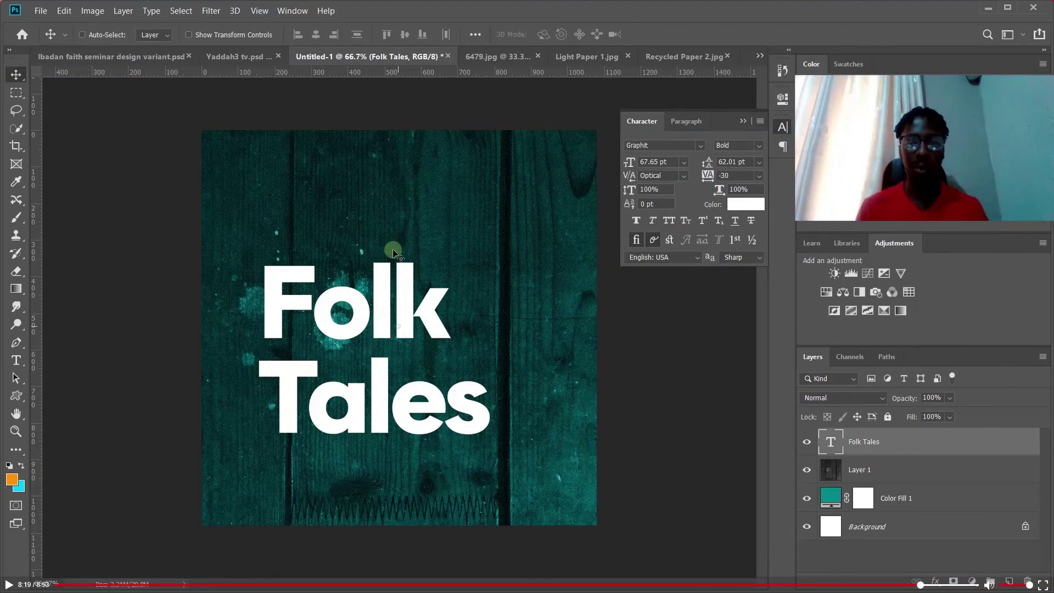
left_click(399, 294)
right_click(396, 293)
left_click(383, 247)
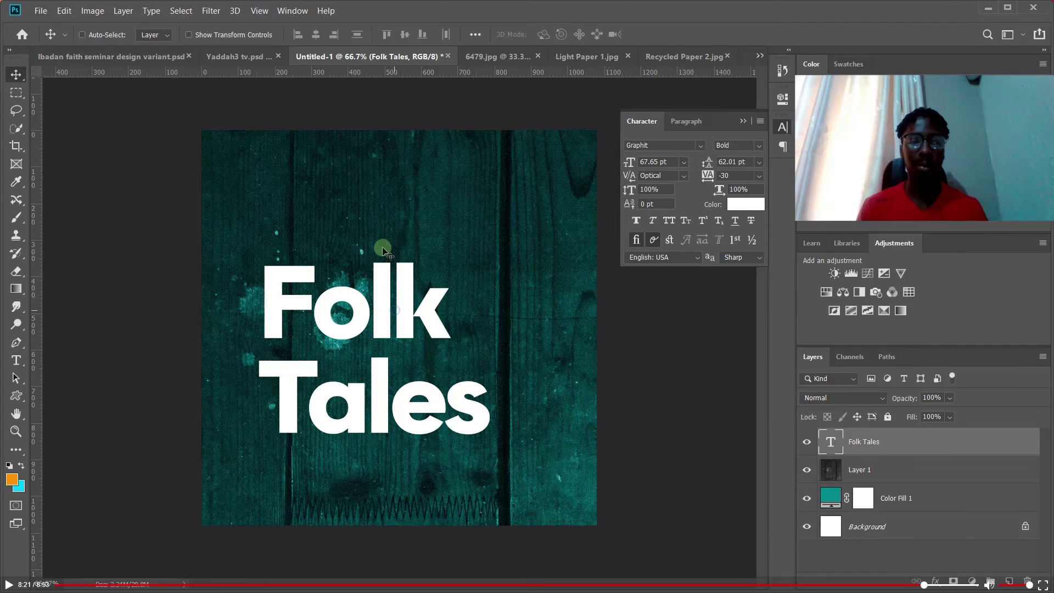
right_click(392, 302)
left_click(377, 314)
left_click_drag(378, 346, 405, 320)
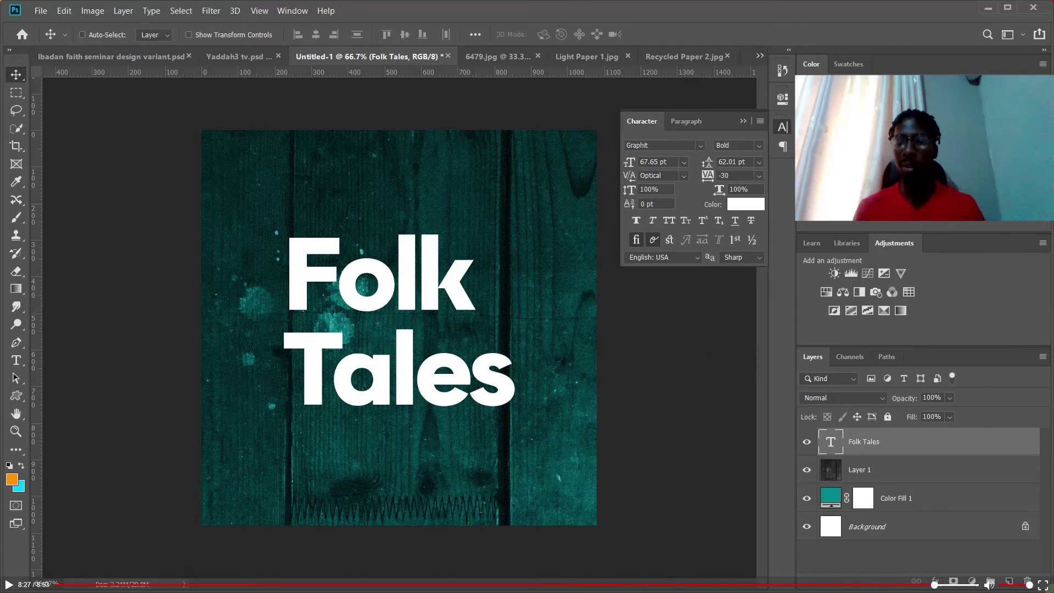
- Try the wood texture on Layer 1 at 63% opacity and restore its opacity to 100%
left_click(897, 472)
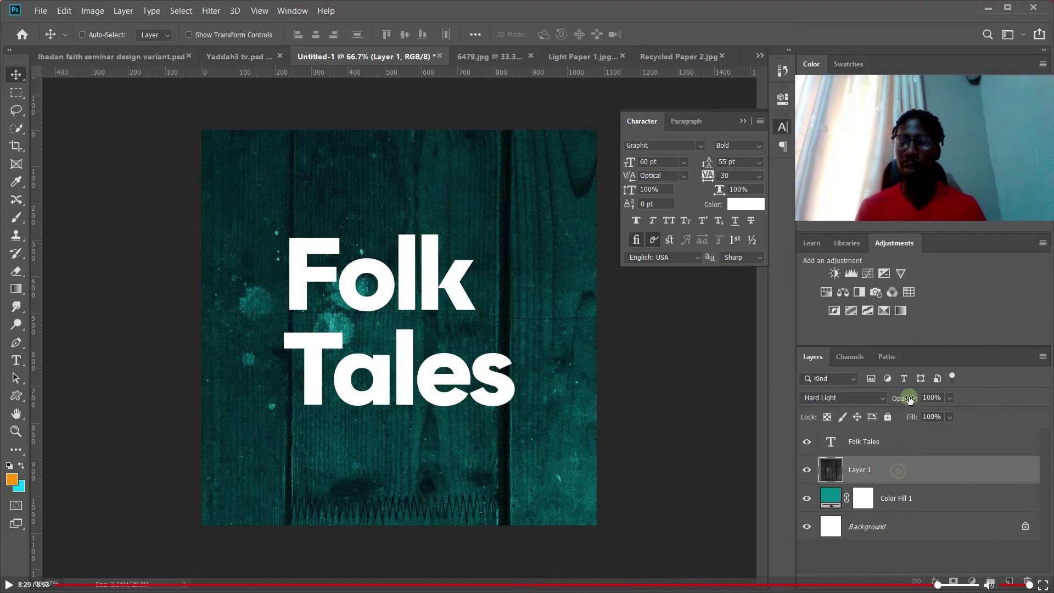
left_click_drag(905, 400, 880, 406)
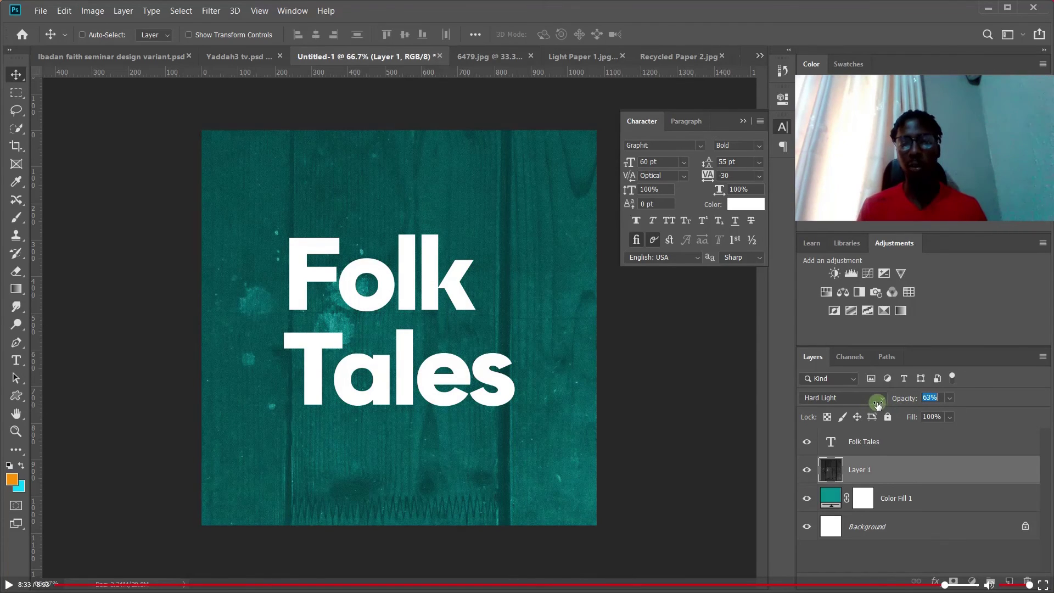
type("100")
key("Return")
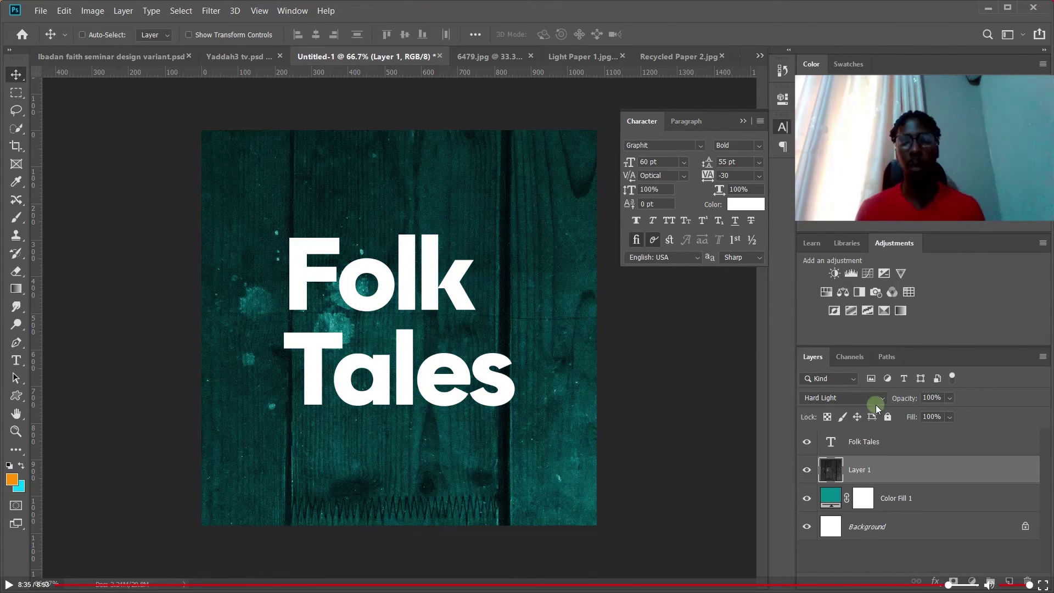